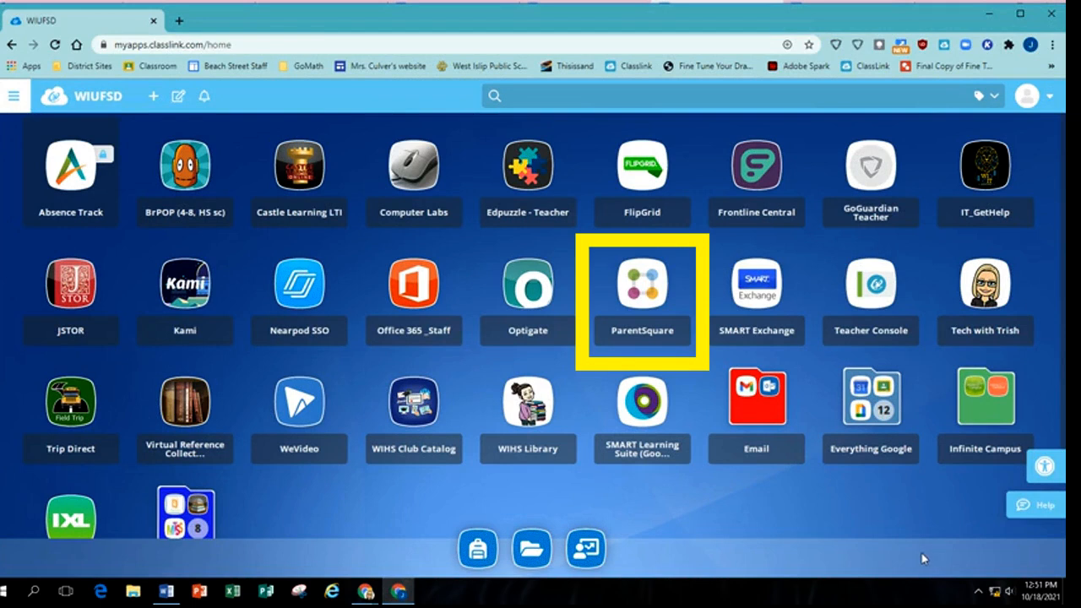
- Open ParentSquare from the school app launcher and start a new Appointment Sign Ups post
click(636, 290)
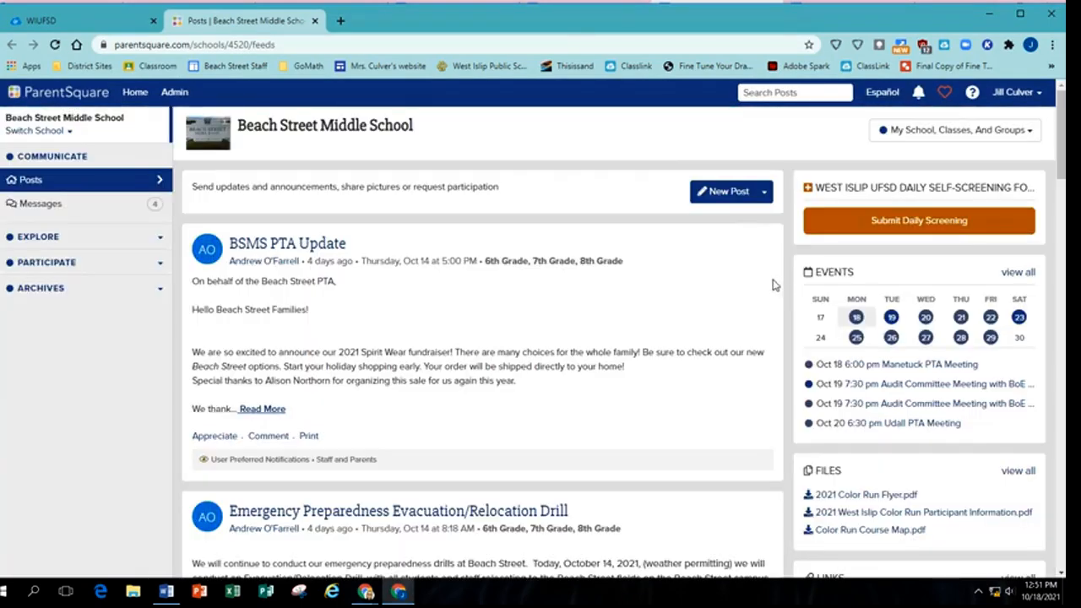
click(765, 194)
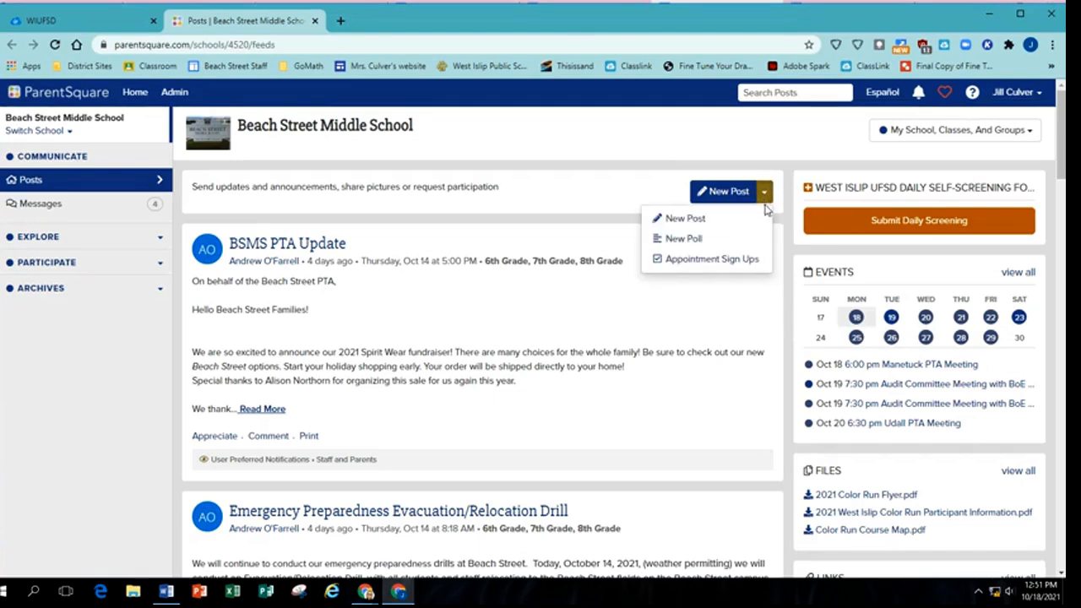
click(712, 260)
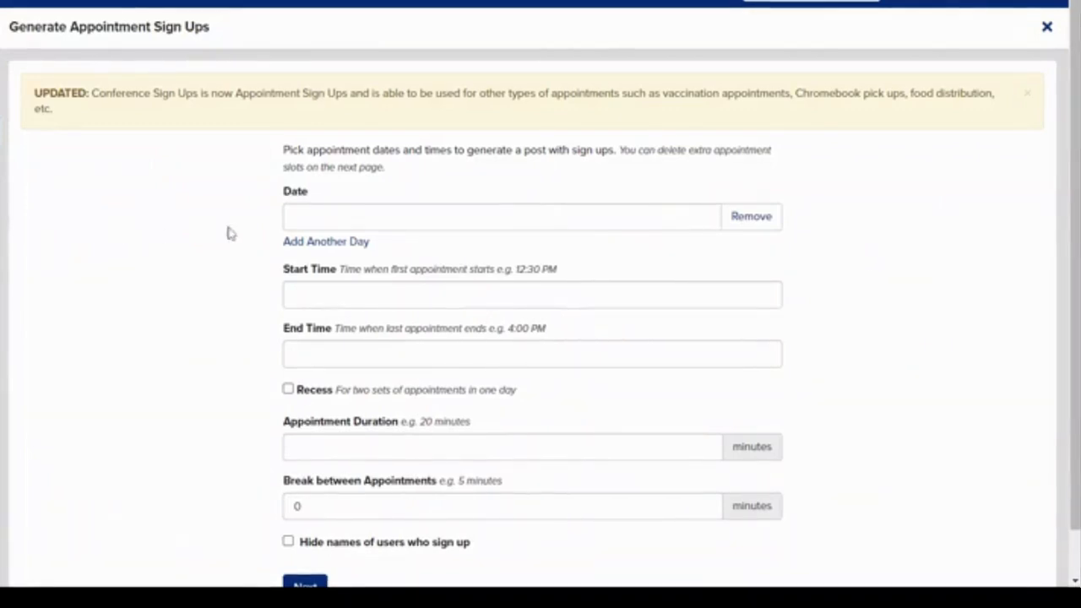
- Set the appointment date to Thursday, 12/02/2021
click(321, 217)
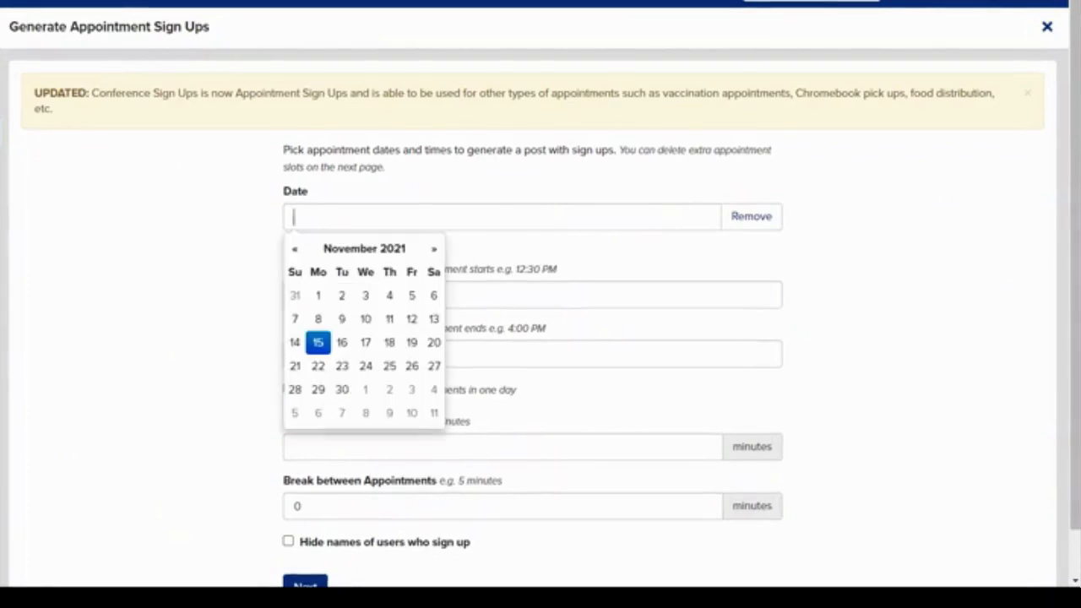
click(434, 249)
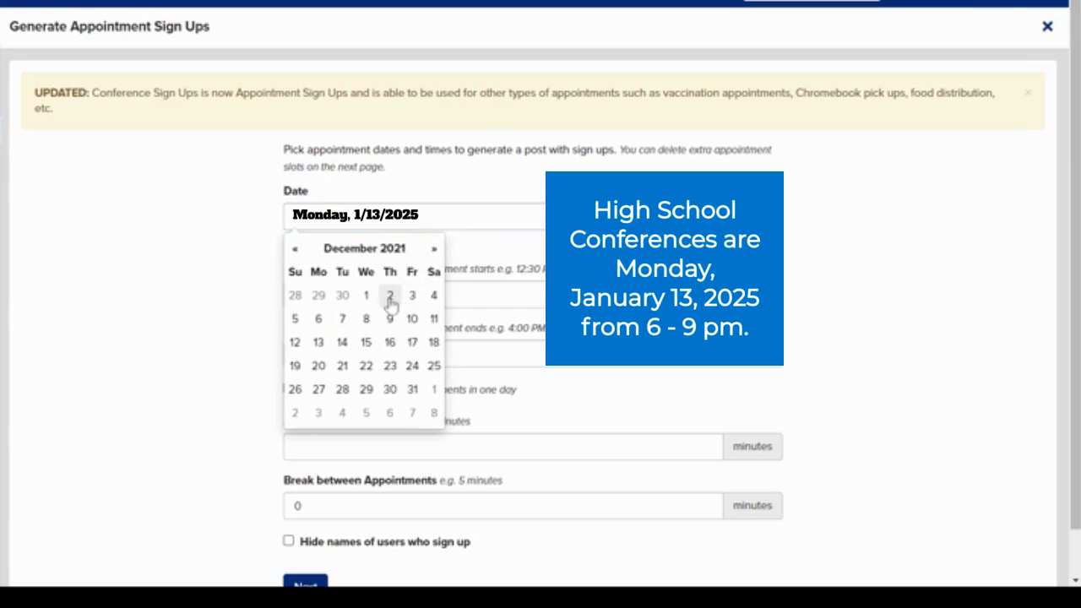
click(390, 297)
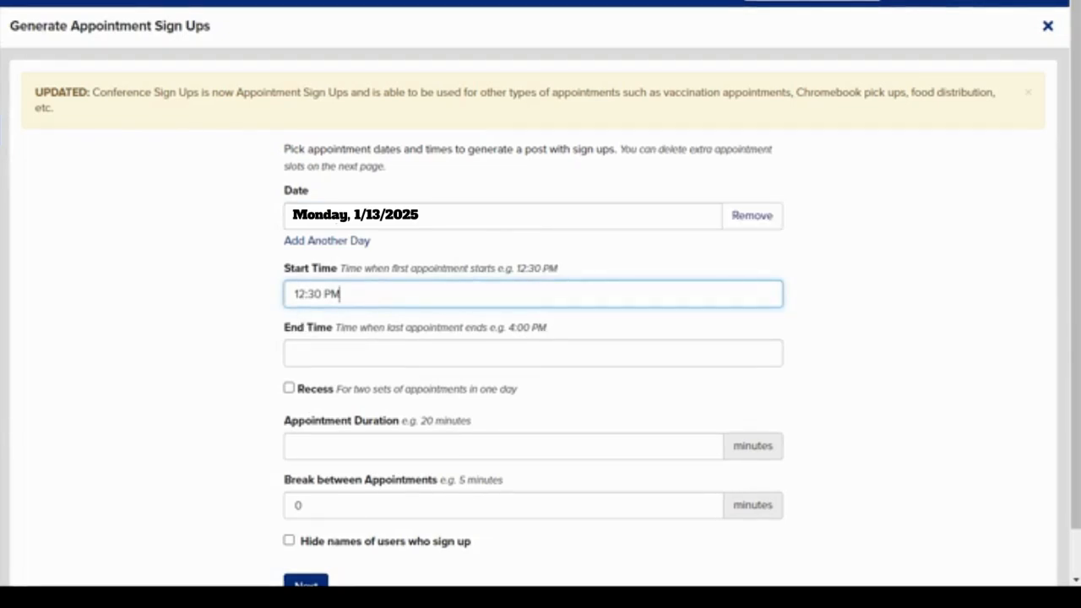
- Set the appointments' start time to 06:00 PM and end time to 09:00 PM
double_click(300, 294)
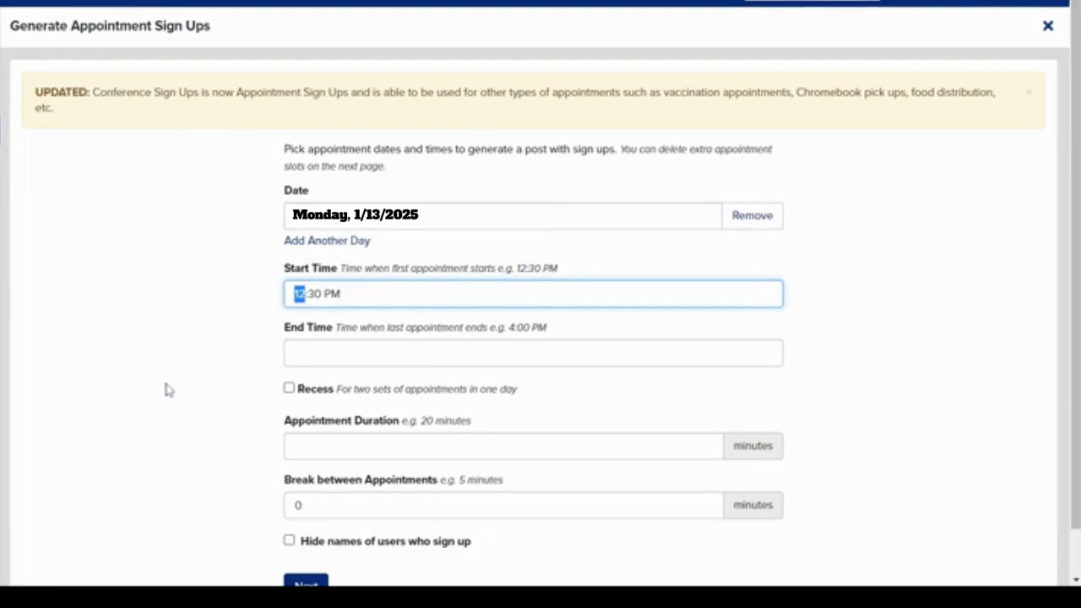
text(6)
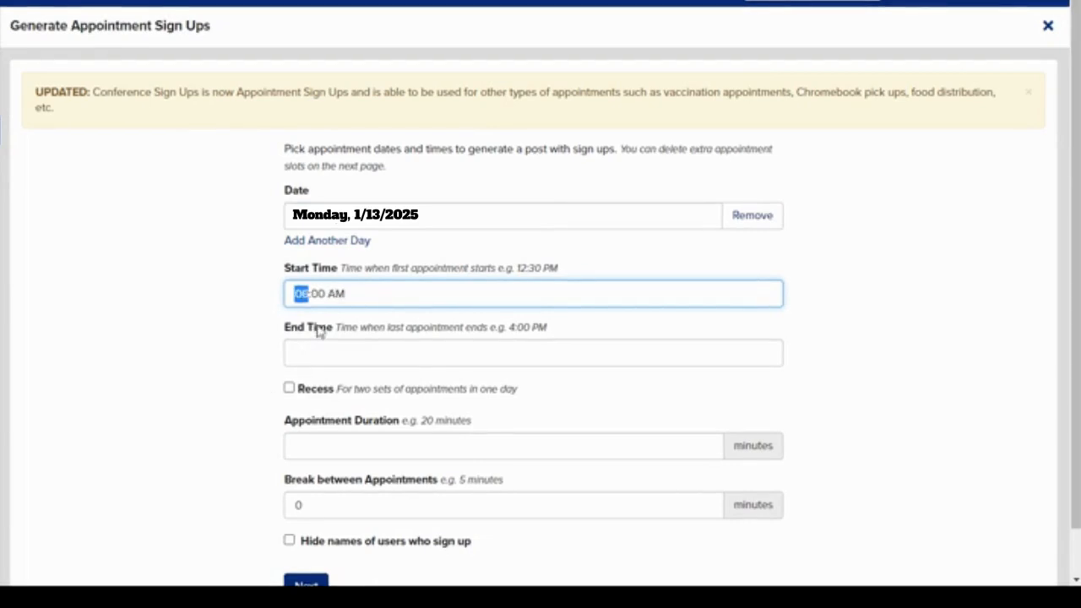
key(Right)
key(Right)
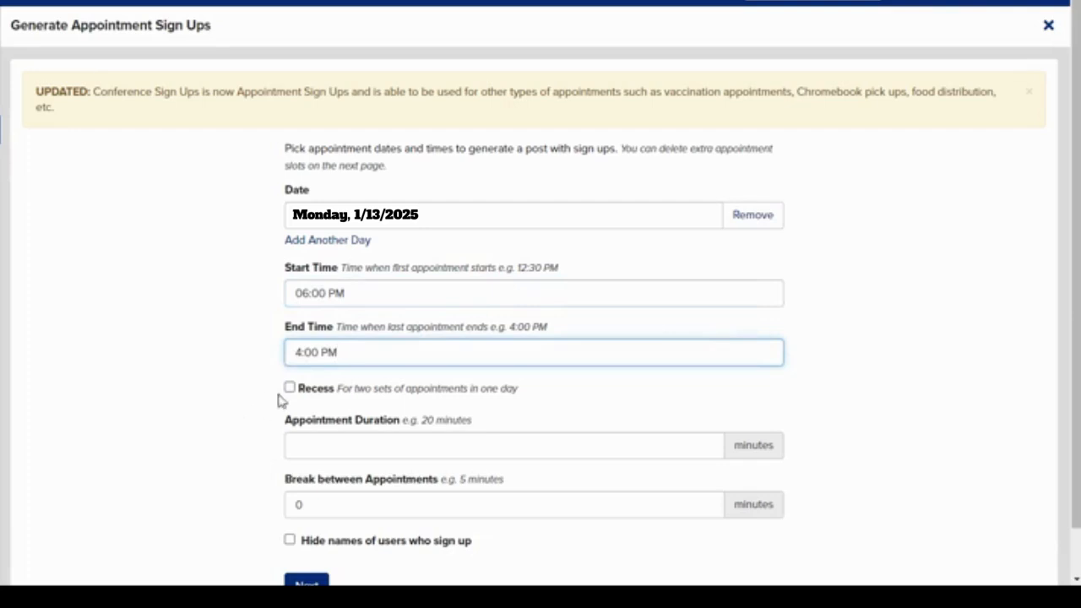
drag(304, 352, 293, 354)
text(9:00 AM)
click(336, 354)
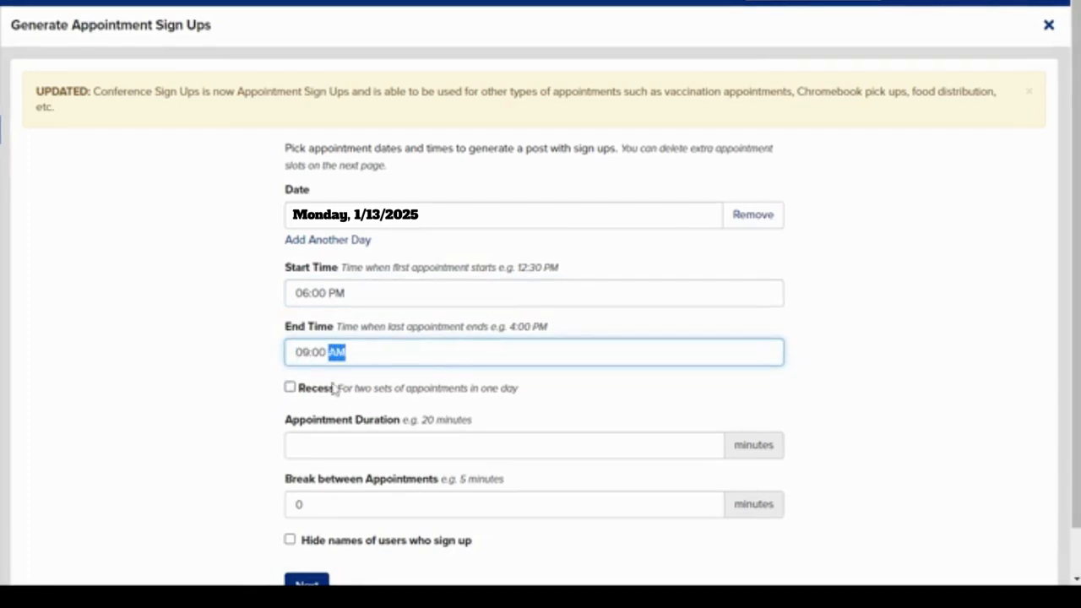
click(210, 386)
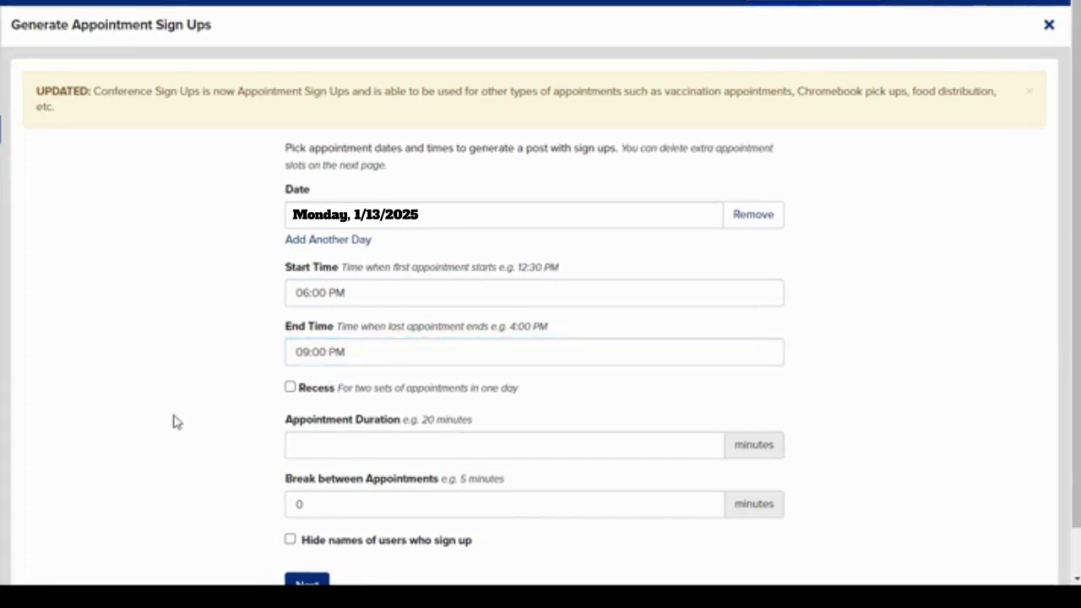
- Set the appointment duration to 10 minutes, hide the names of users who sign up, and generate the time slots
scroll(176, 421, down, 1)
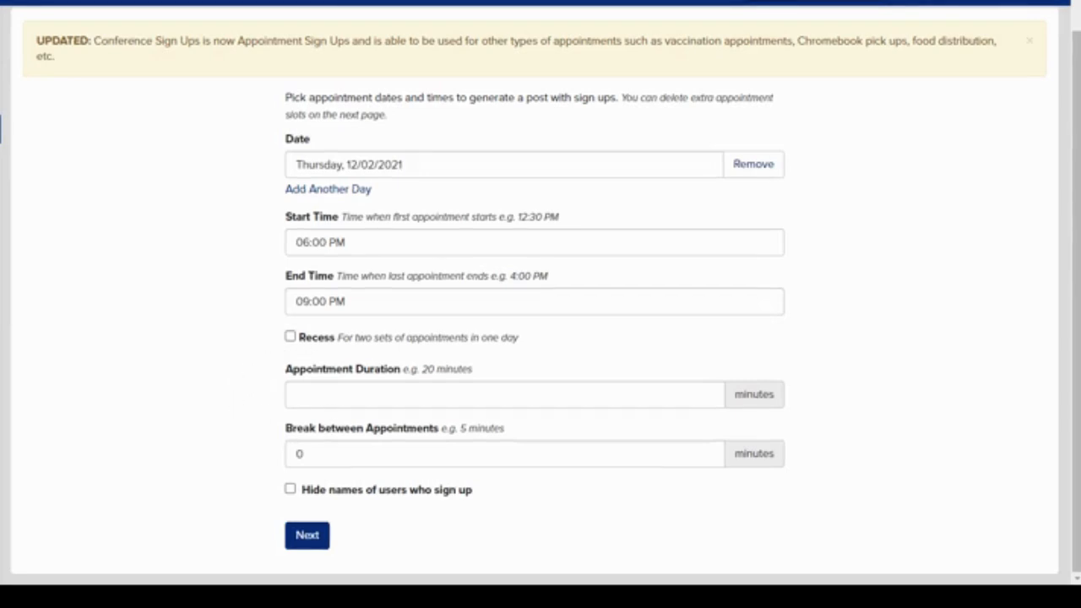
click(404, 395)
text(10)
click(224, 400)
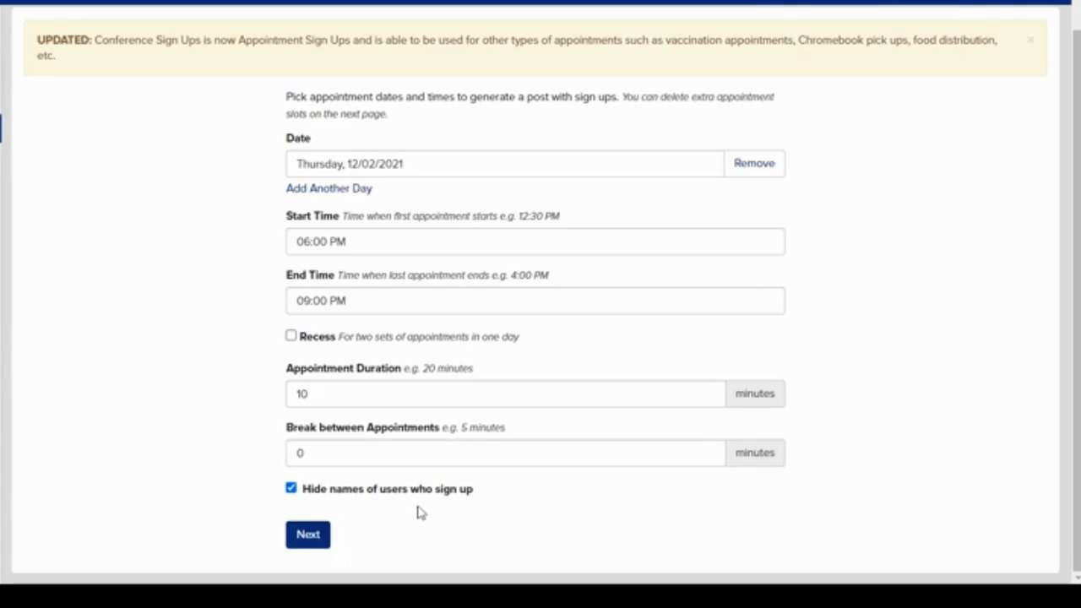
click(318, 543)
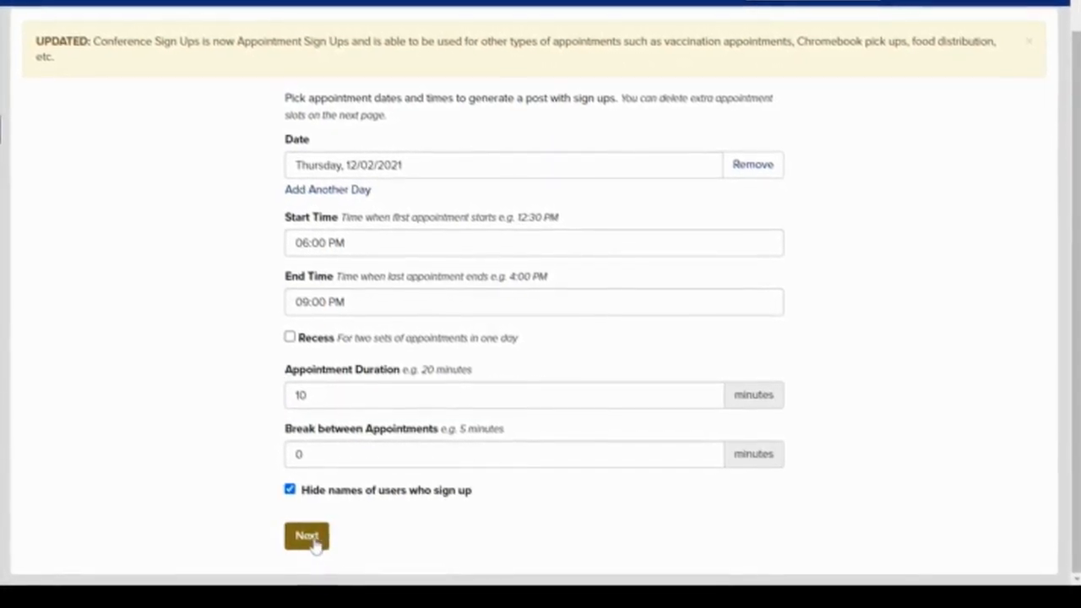
click(306, 538)
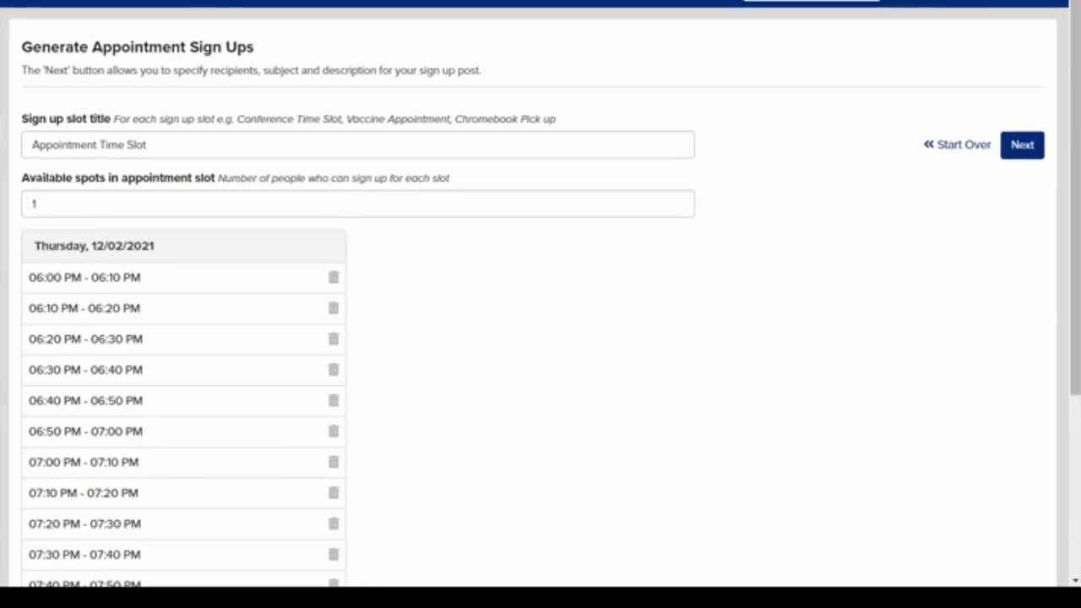
- Delete the 06:50 PM - 07:00 PM and 07:40 PM - 07:50 PM slots from the generated appointments
scroll(490, 323, down, 5)
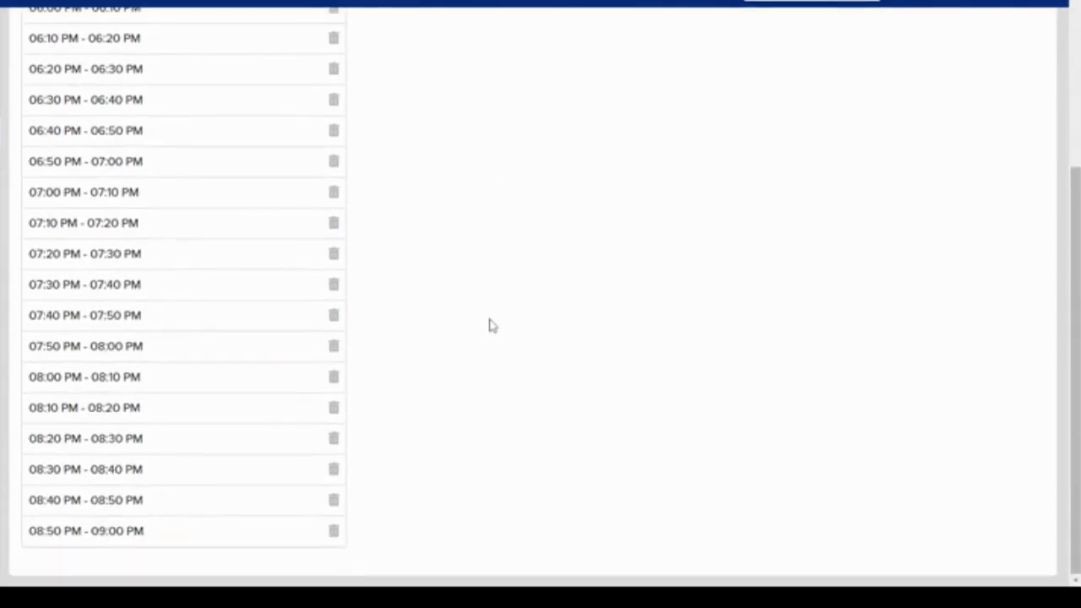
scroll(490, 325, up, 4)
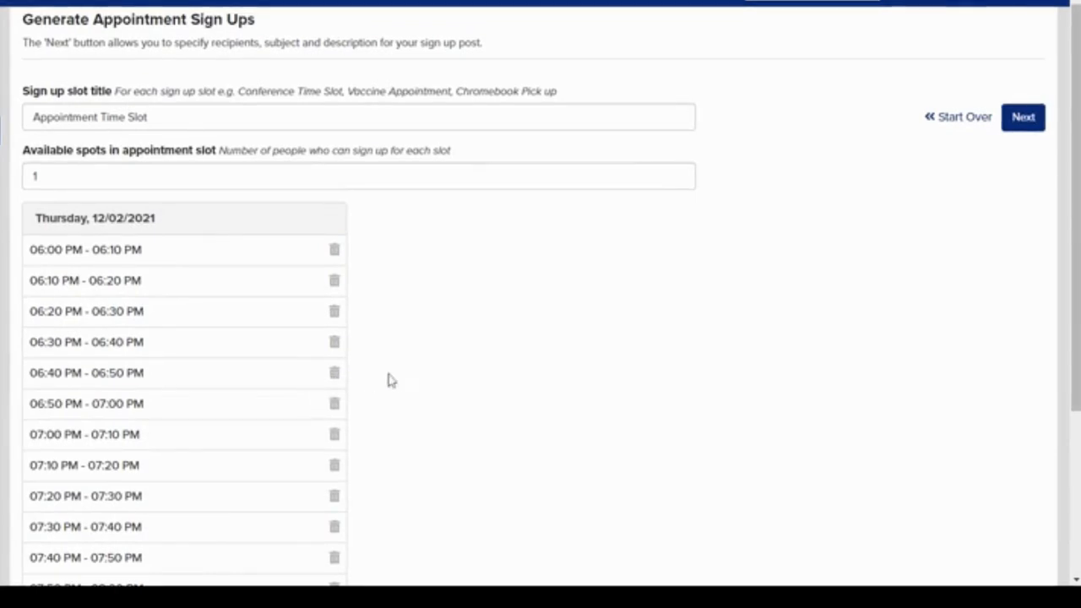
scroll(430, 381, down, 1)
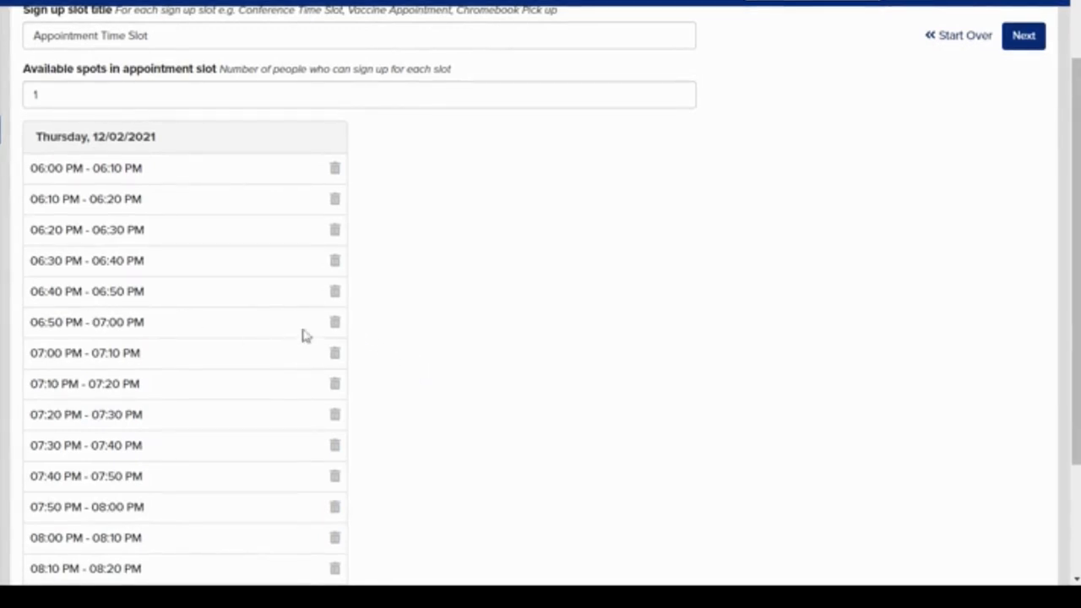
click(335, 328)
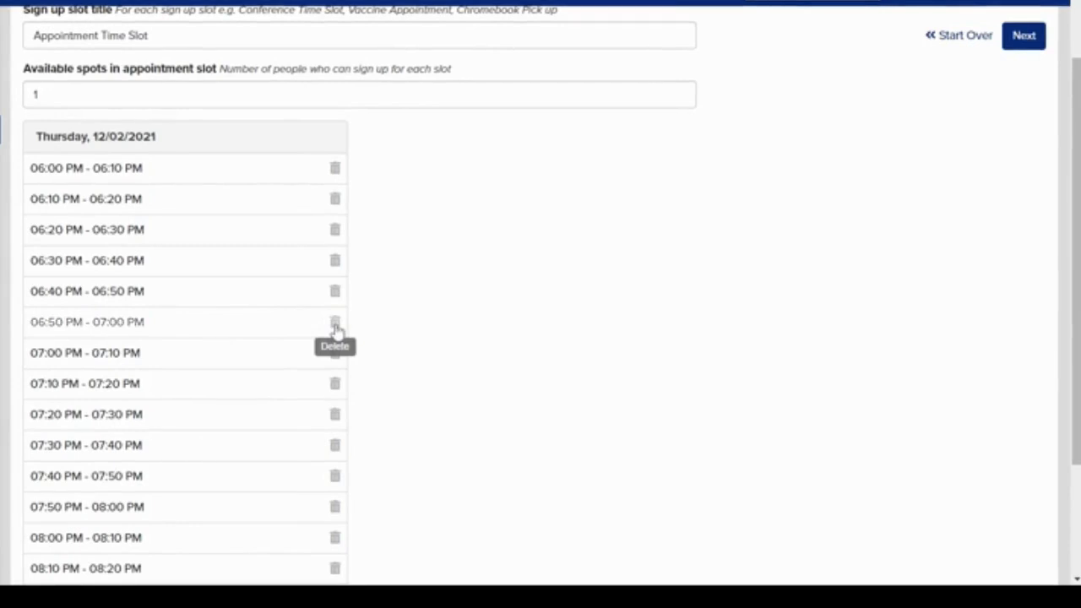
scroll(497, 352, down, 3)
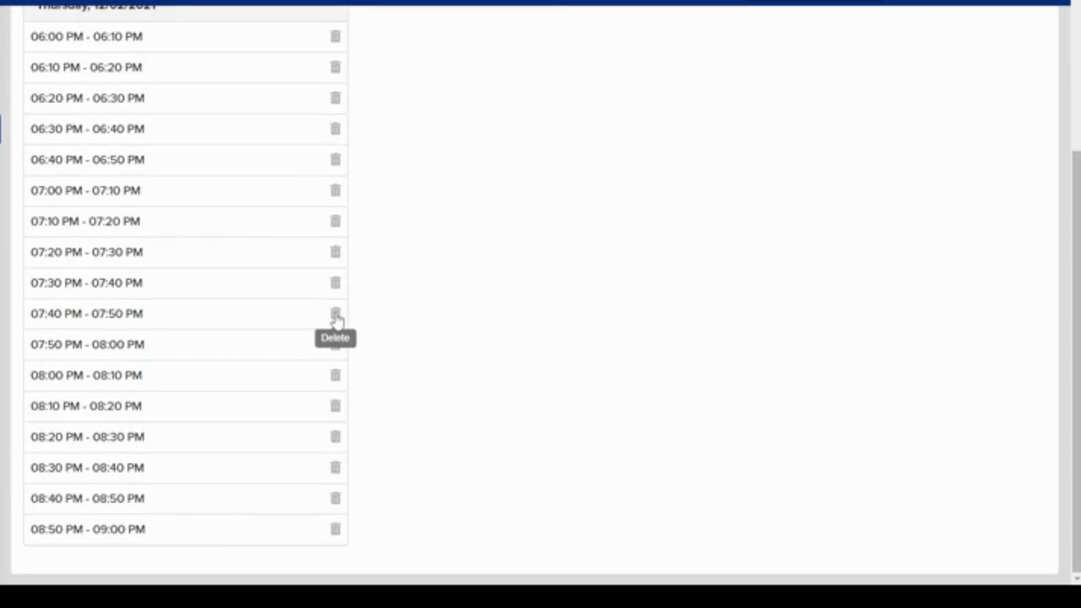
click(335, 315)
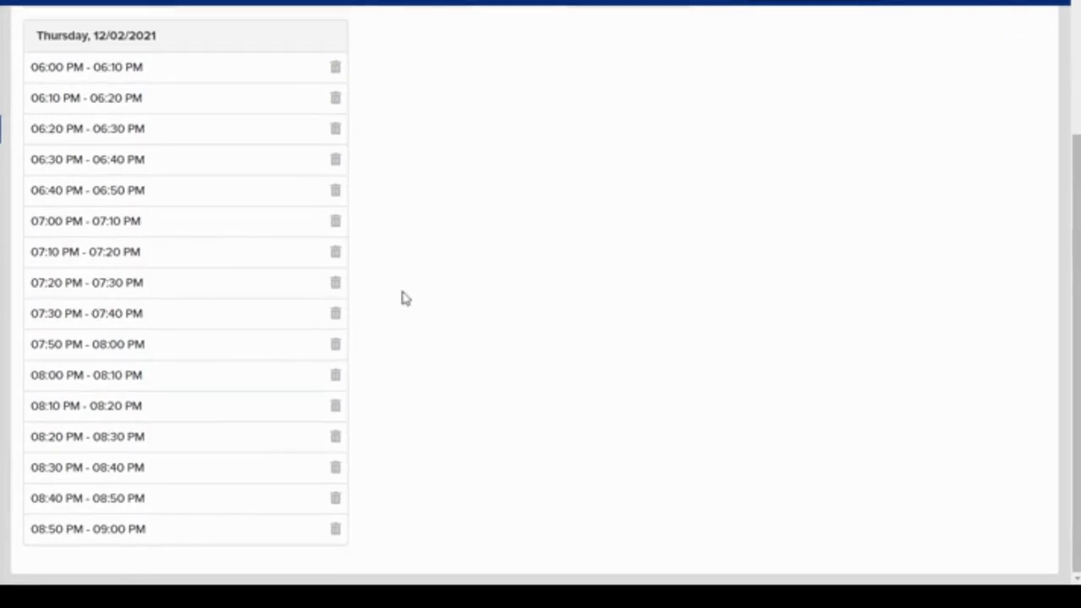
- Accept the remaining appointment slots and continue to the sign-up post's details
scroll(472, 361, up, 5)
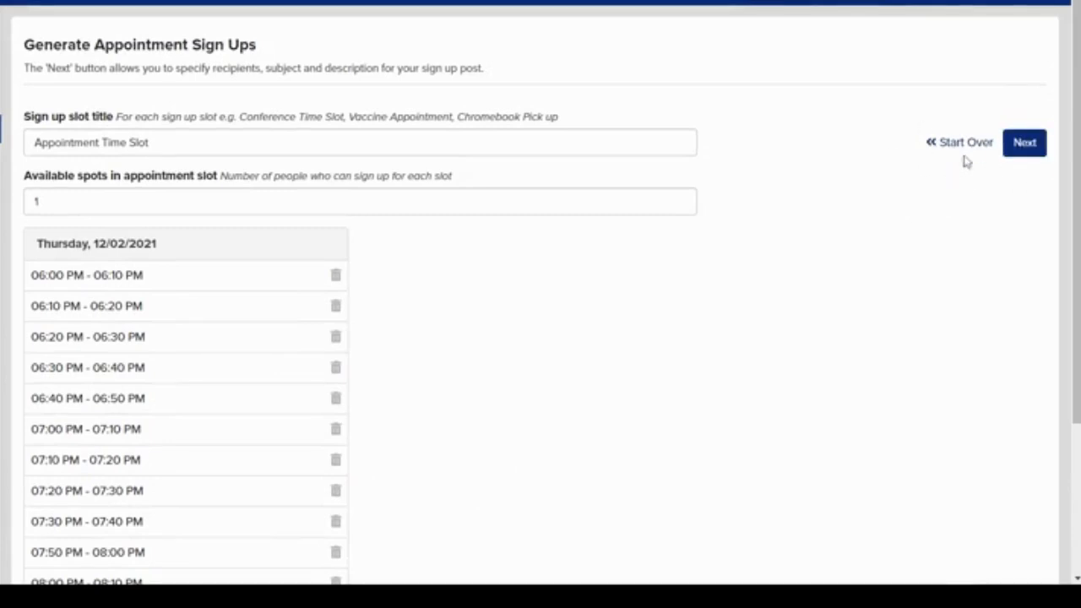
scroll(446, 384, down, 2)
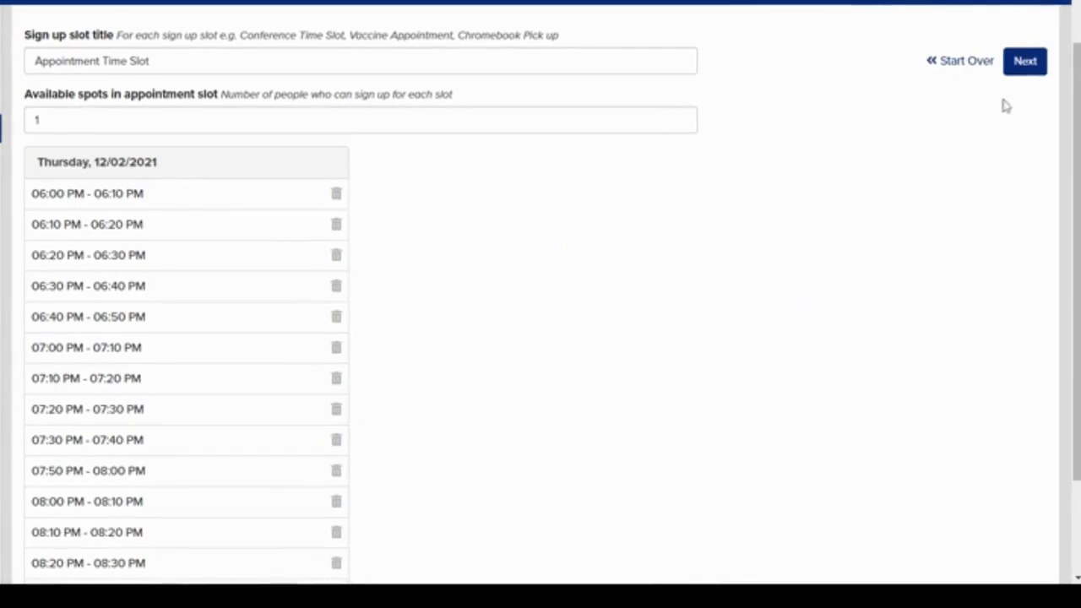
click(1025, 60)
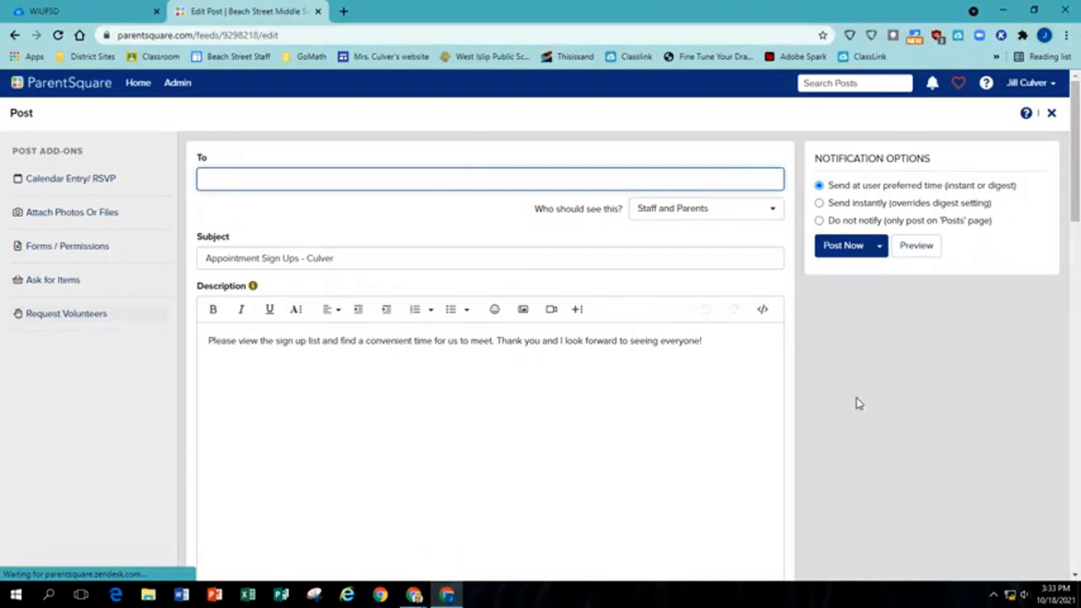
- Address the post to the Per 1 Gold class and check who should see it, keeping Staff and Parents
click(210, 179)
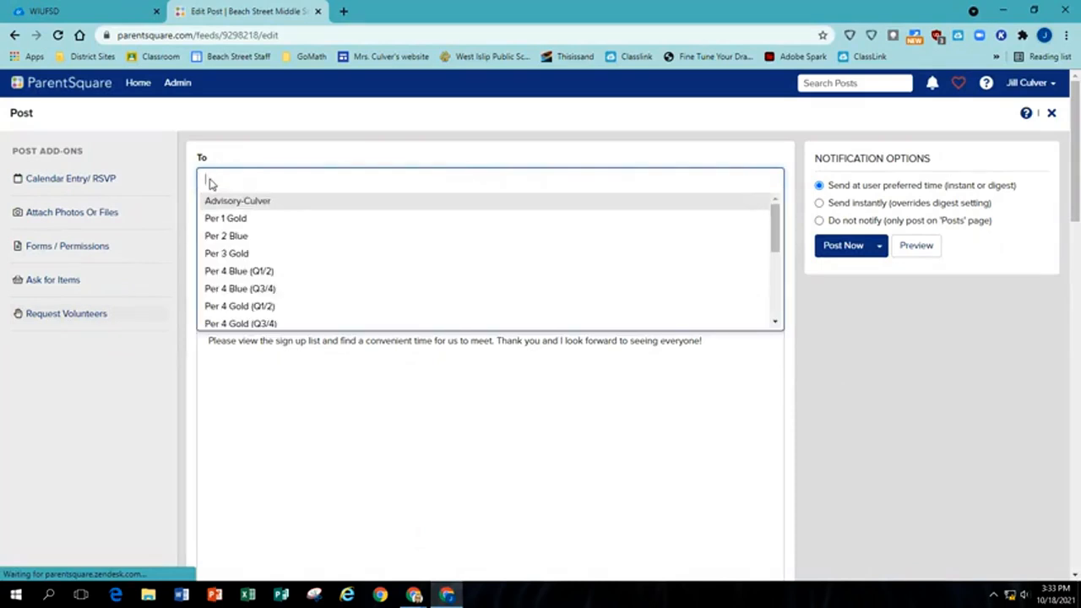
click(240, 222)
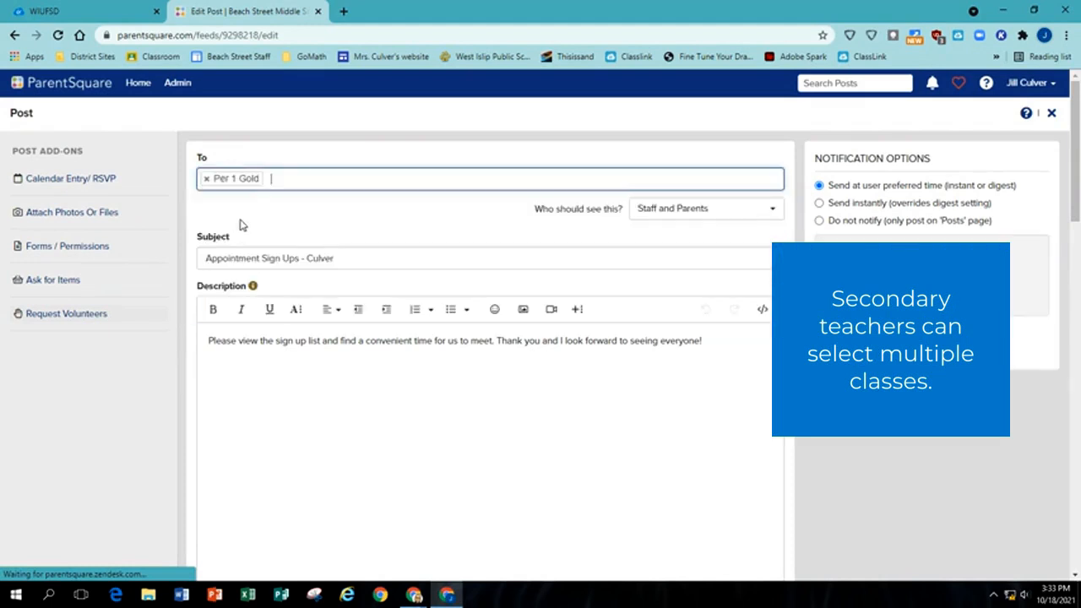
click(282, 181)
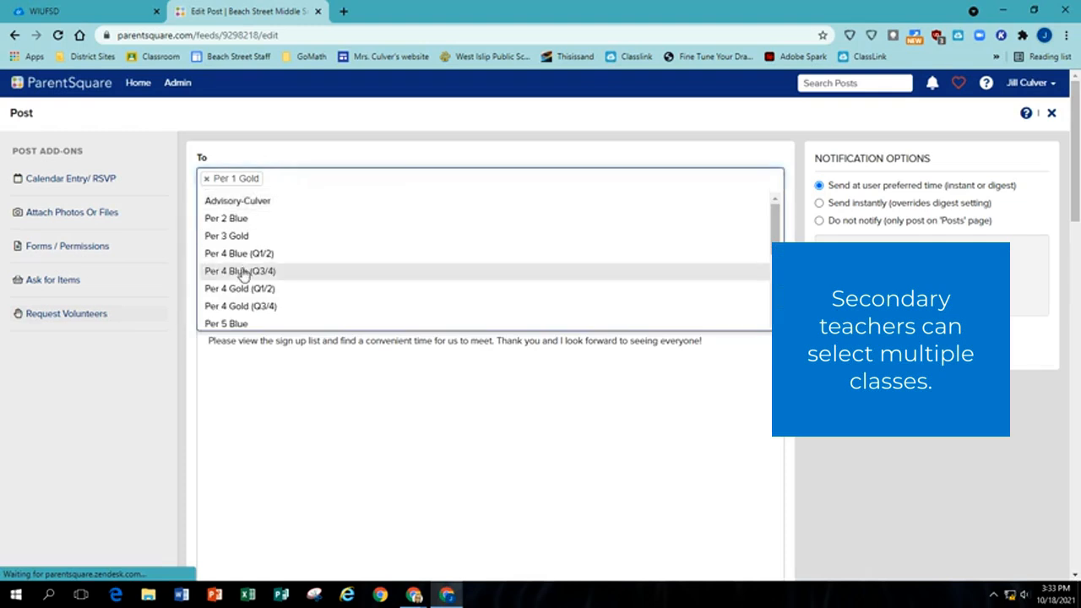
click(284, 175)
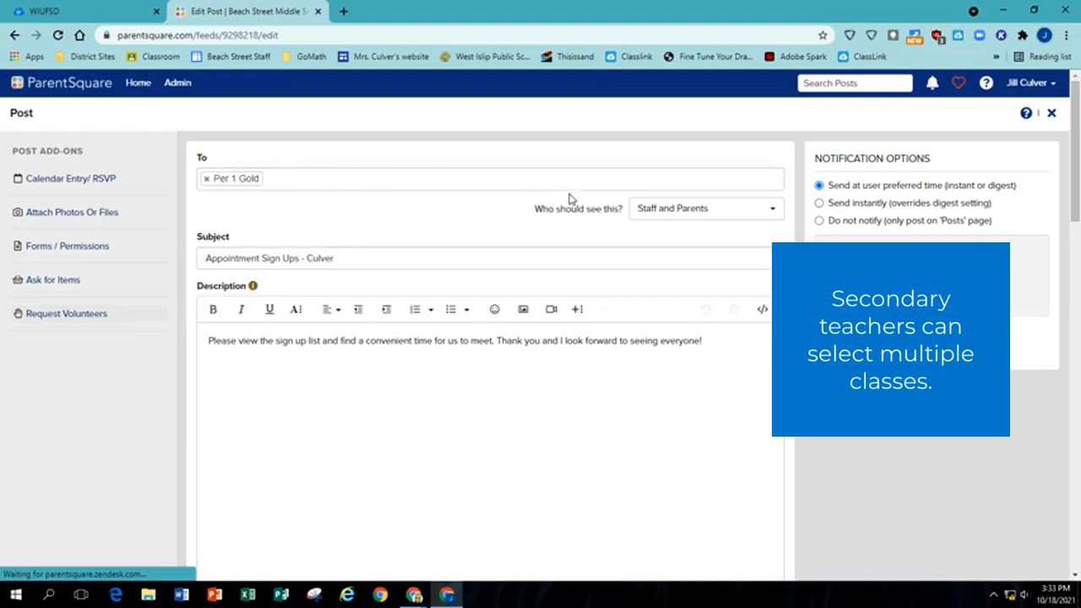
click(775, 217)
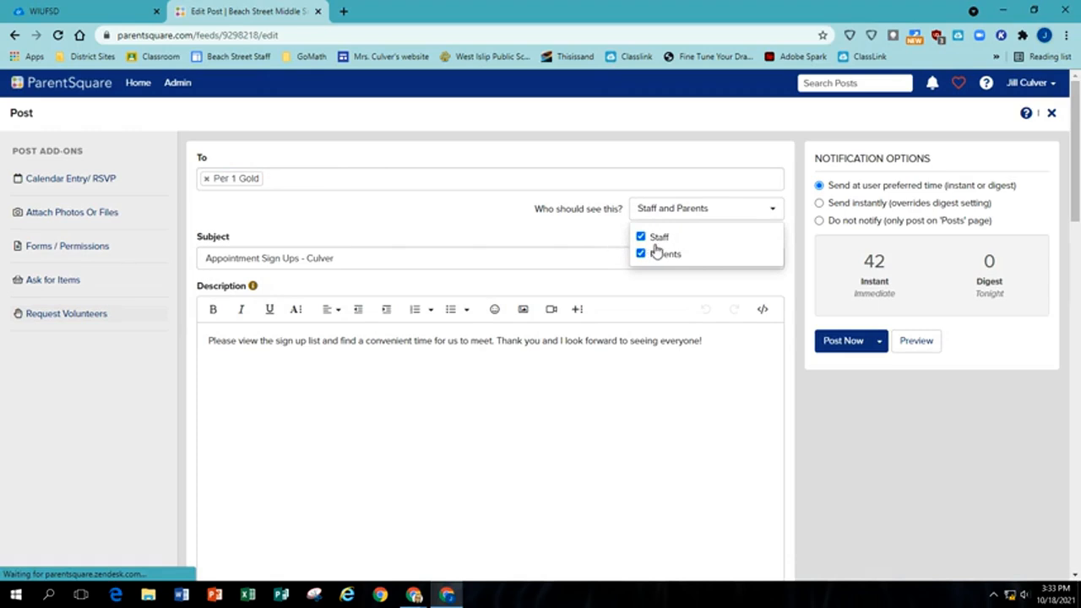
click(772, 210)
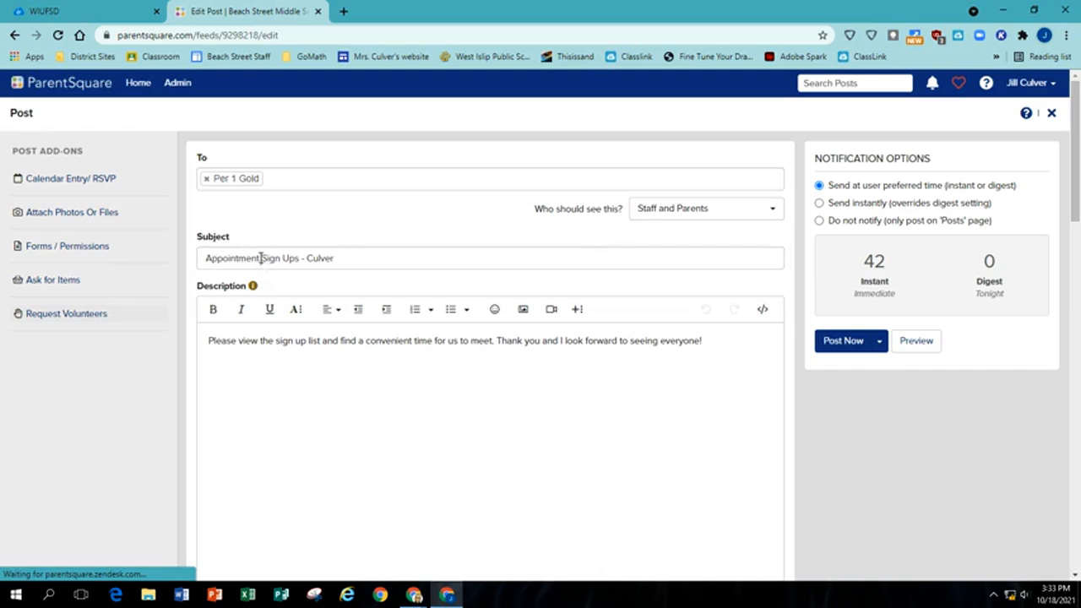
- Change the subject to "Parent Teacher Conference Sign Ups -" followed by the teacher's title and surname
drag(261, 259, 150, 260)
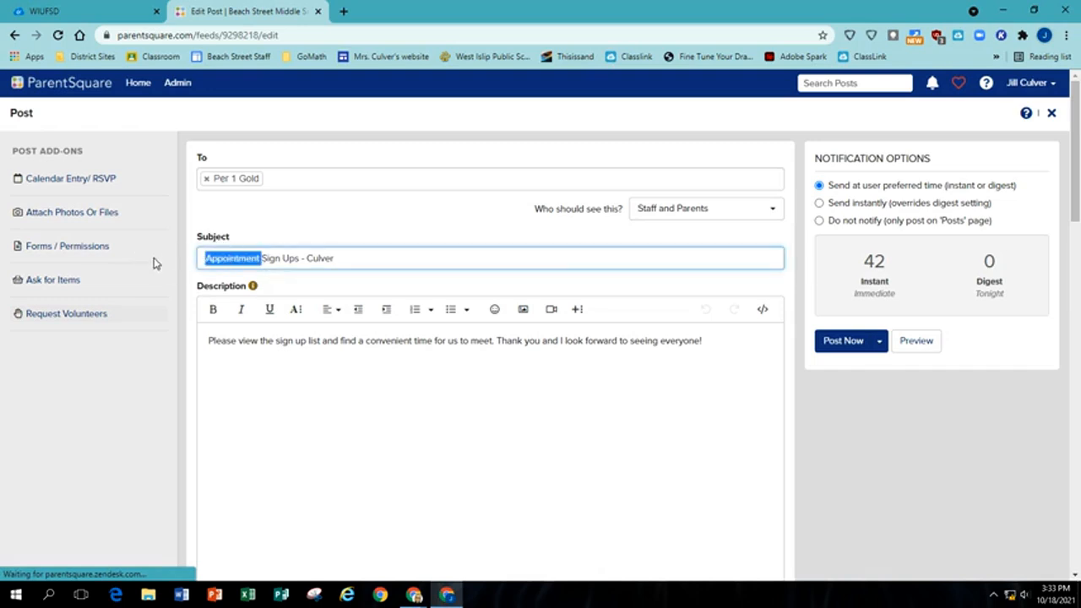
text(Pa)
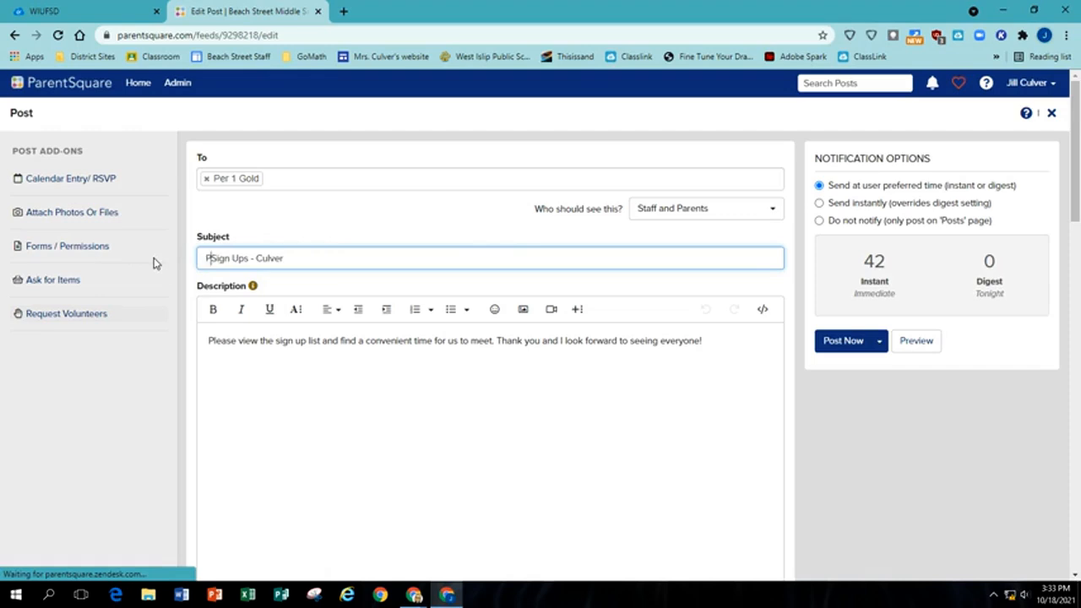
text(rent Teacher Con)
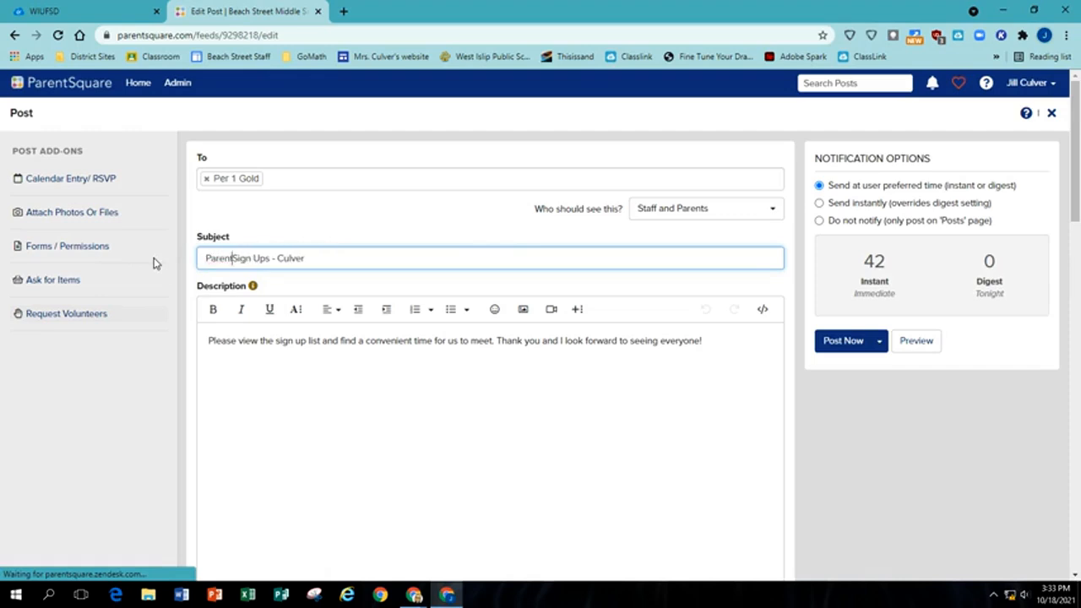
text(ference)
double_click(379, 258)
text(Mrs. Hinchman)
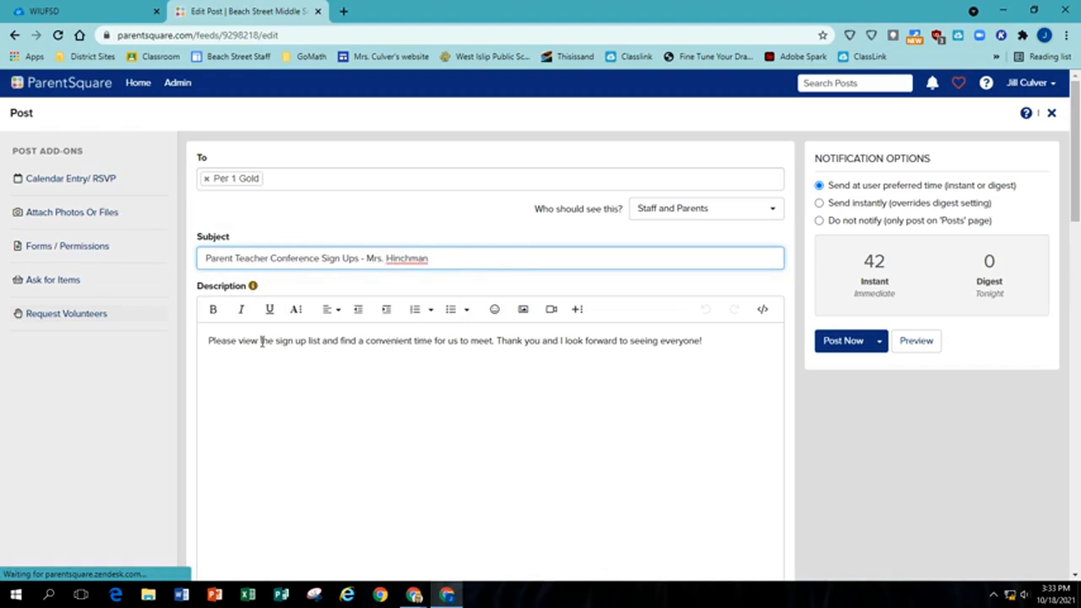
- Add the greeting "Dear Parents," and a blank line above the existing text in the post's description
click(208, 341)
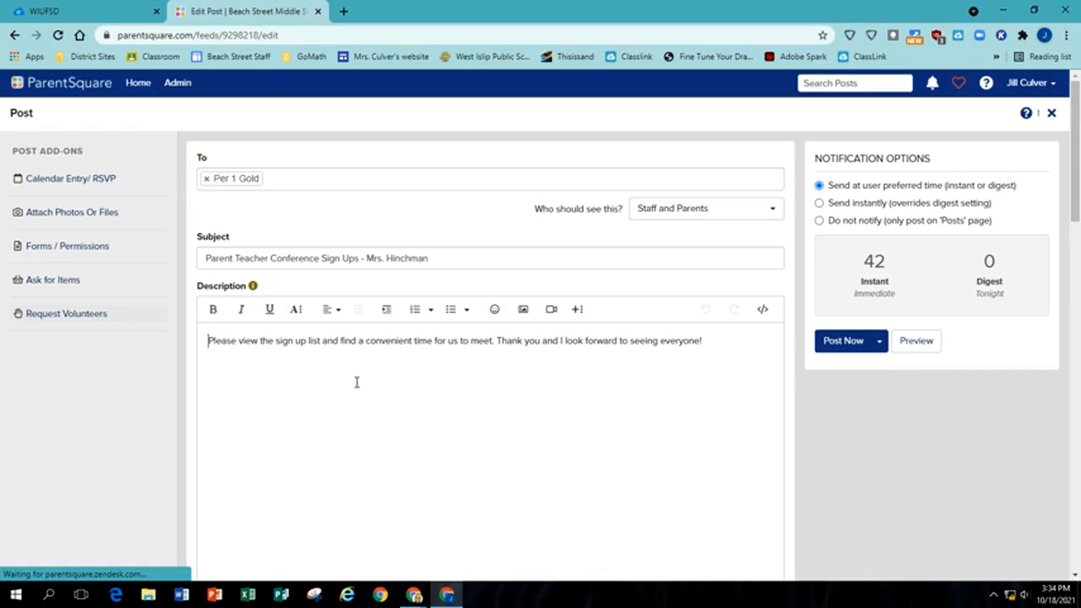
text(Dear Parents,)
key(Return)
key(Return)
- Close the description with "Looking forward to meeting with you!" and, after a blank line, the teacher's title and surname as signature
key(End)
key(Return)
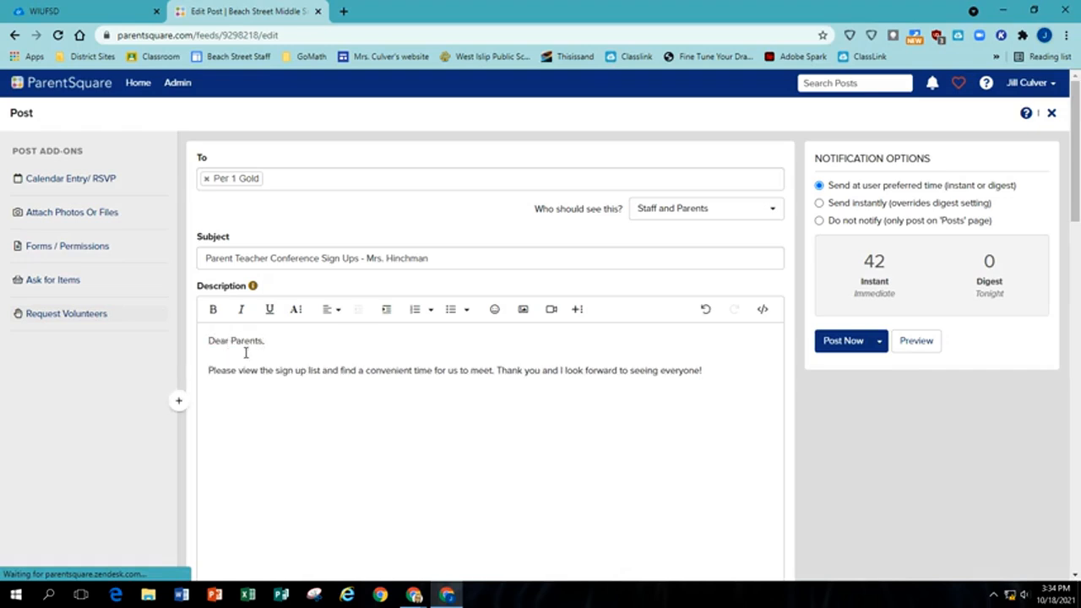
text(Looking forward to meeting with you!)
key(Return)
key(Return)
text(Mrs. Hinchman)
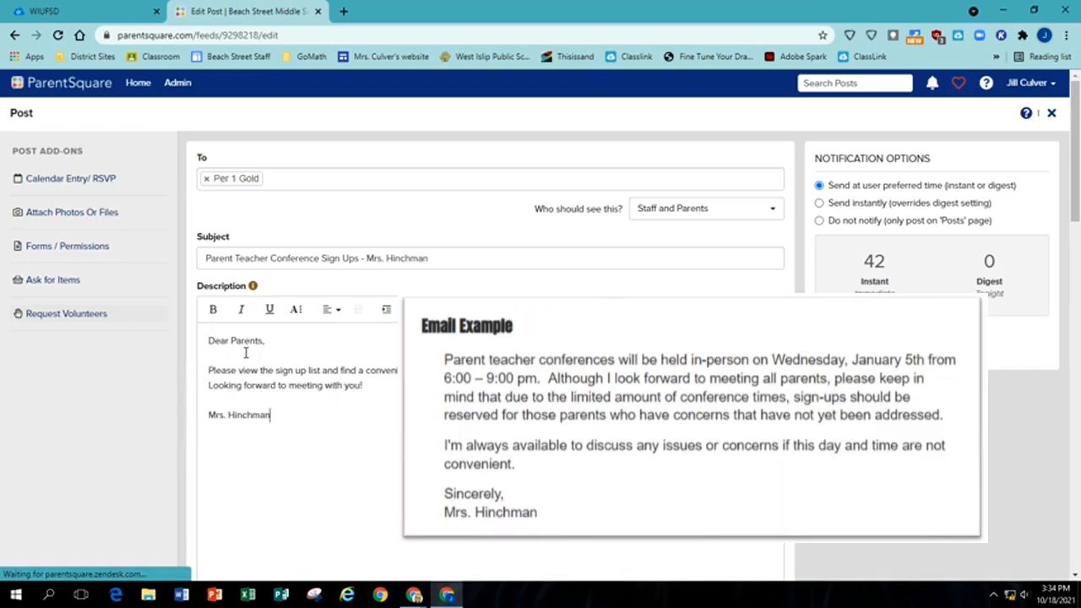
- Insert "Parent Teacher conferences will be held on December 2 and 3rd, 2021." before the "Please view the sign up list" sentence
click(209, 370)
key(Return)
key(Up)
text(Parent Teacher conferences will be he)
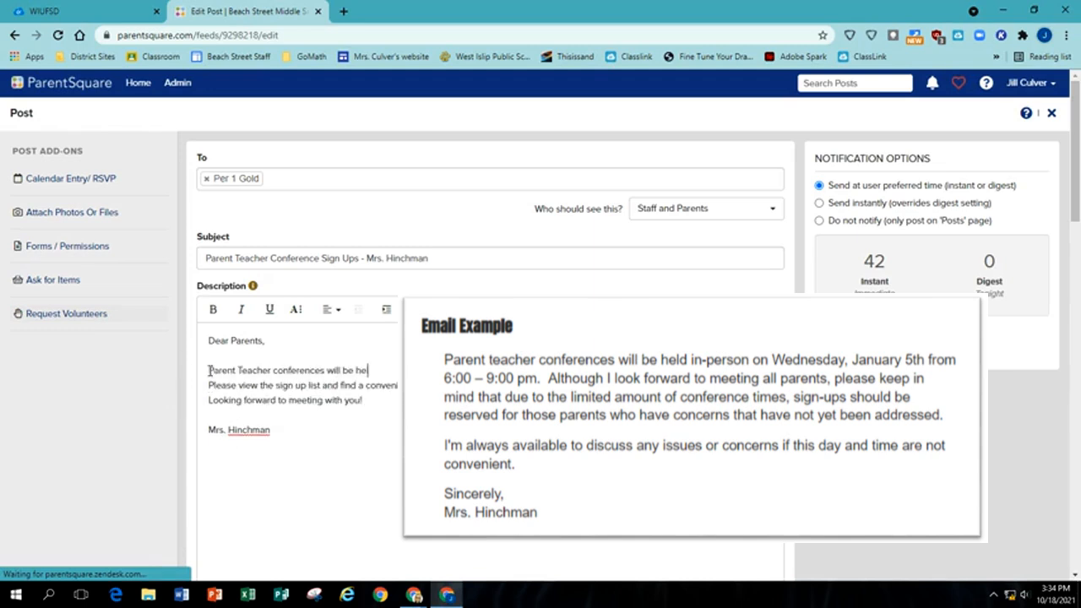
key(Delete)
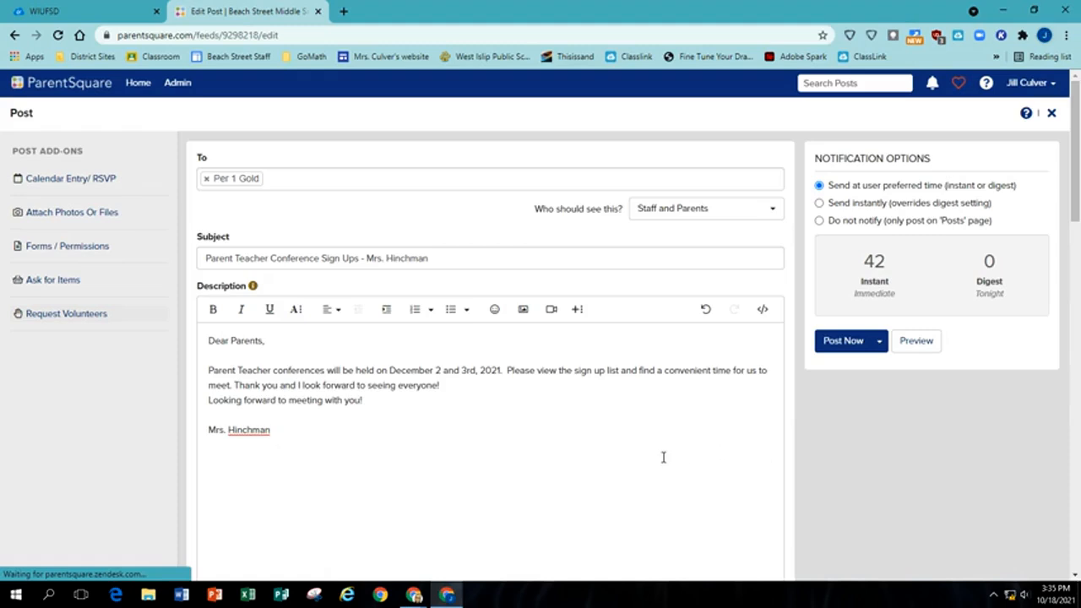
- Review the sign-up list's appointment slots for 2021-12-02 and 2021-12-03, checking the slots' editable descriptions without altering them
scroll(663, 457, down, 2)
scroll(681, 424, down, 5)
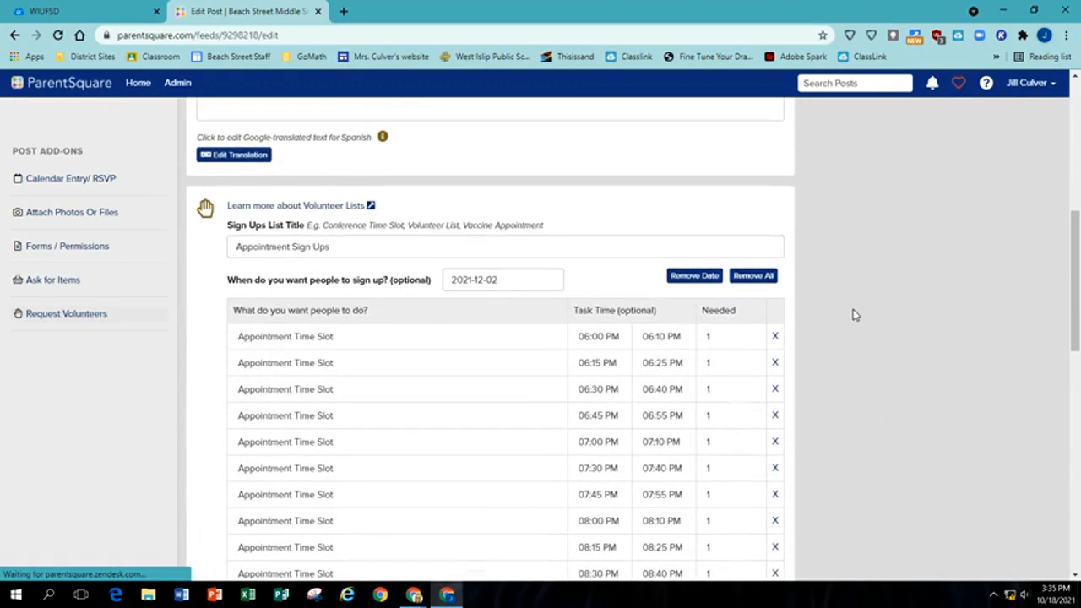
scroll(851, 312, down, 6)
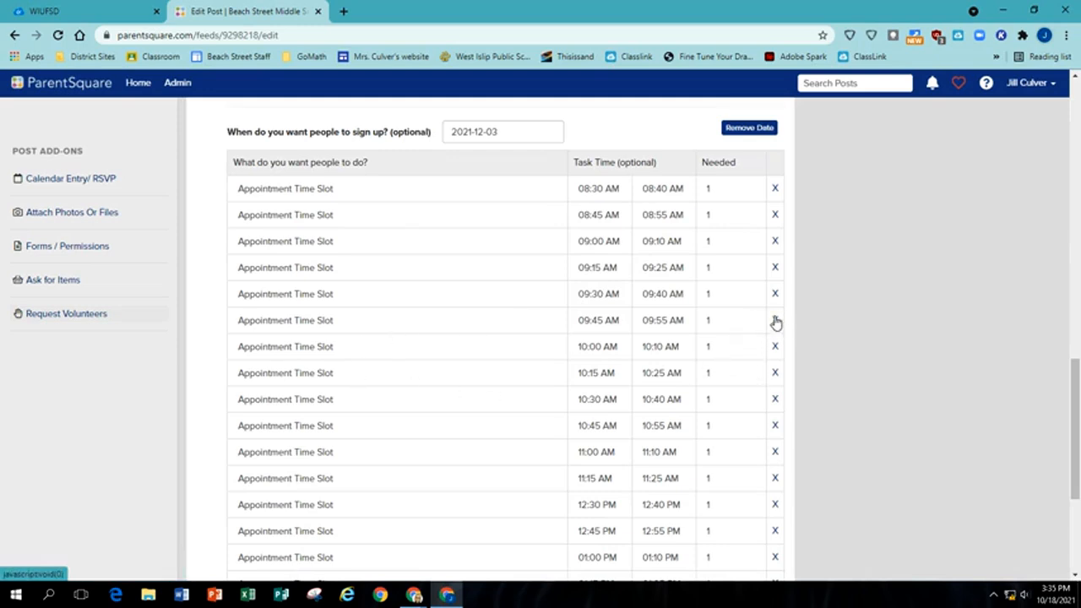
scroll(608, 353, up, 7)
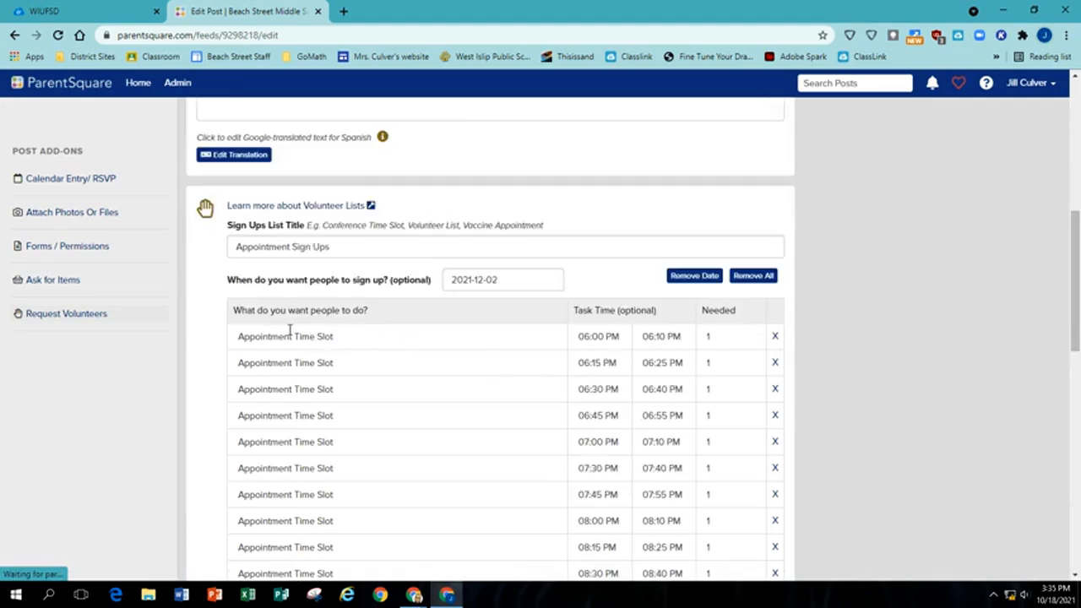
drag(335, 336, 218, 336)
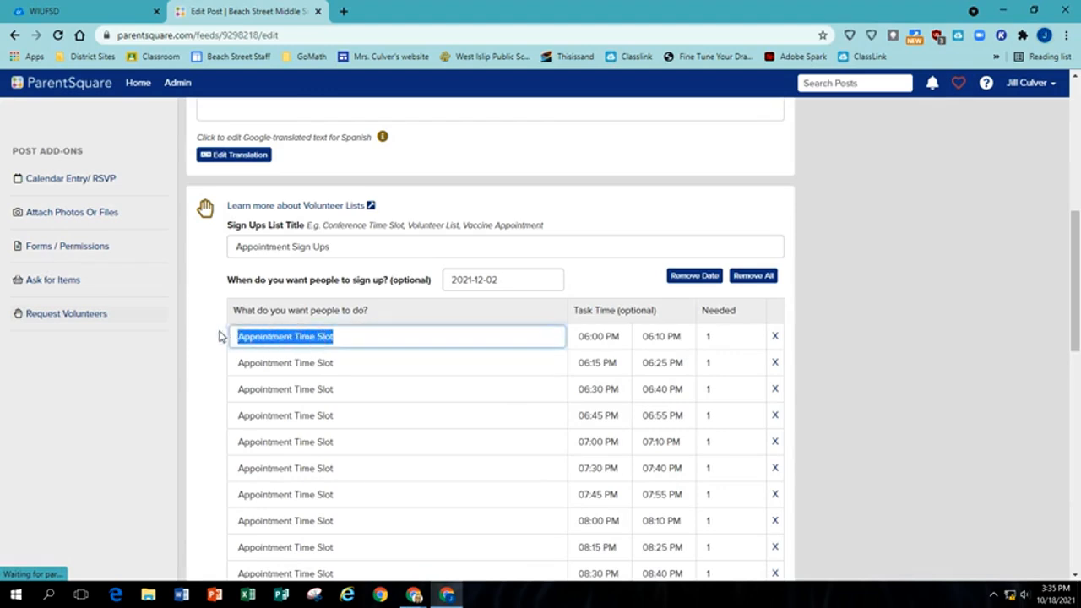
click(348, 338)
click(383, 363)
click(795, 342)
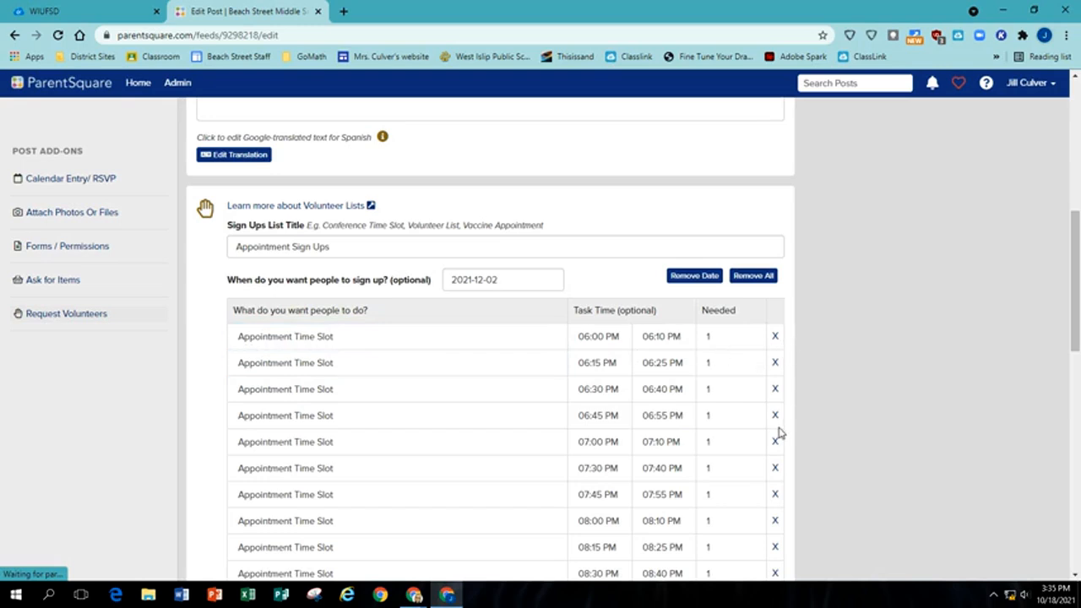
scroll(735, 433, down, 4)
scroll(732, 431, down, 3)
scroll(733, 431, up, 20)
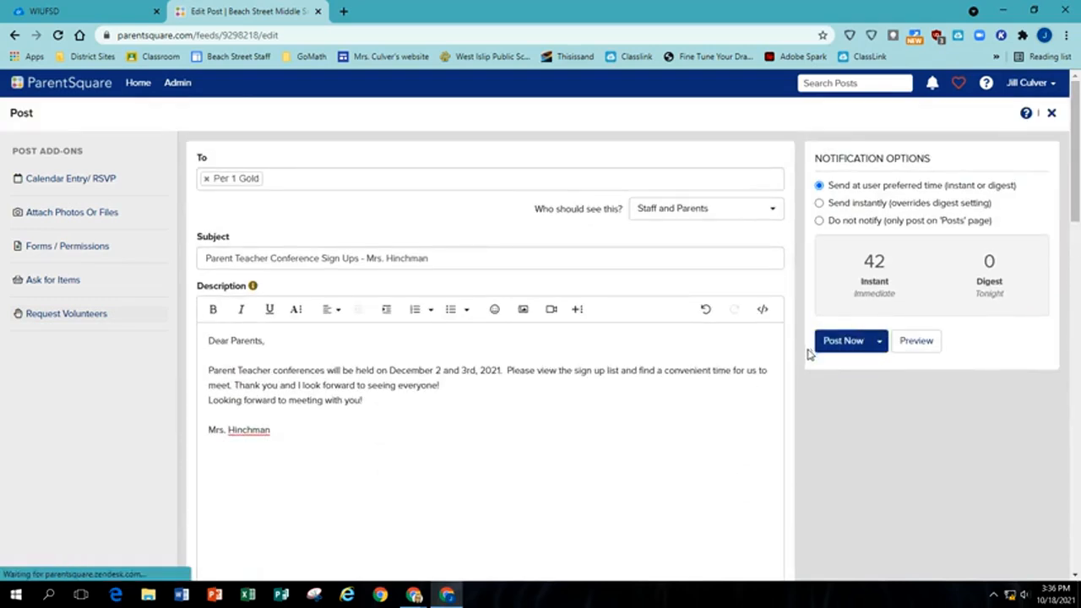
- Save the post as a draft and reopen it from the scheduled and draft posts
click(881, 344)
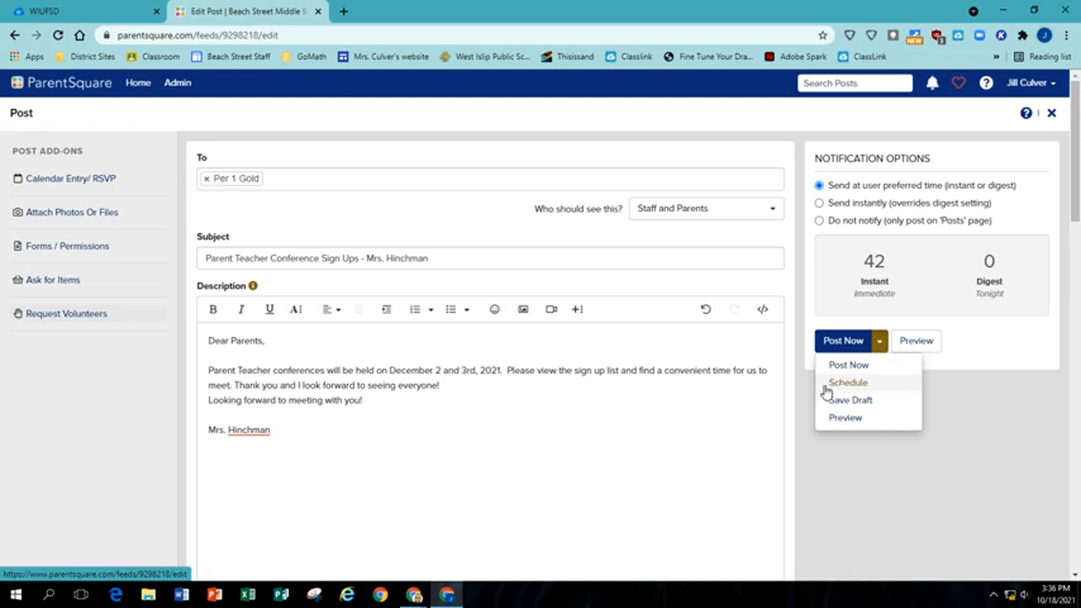
click(868, 405)
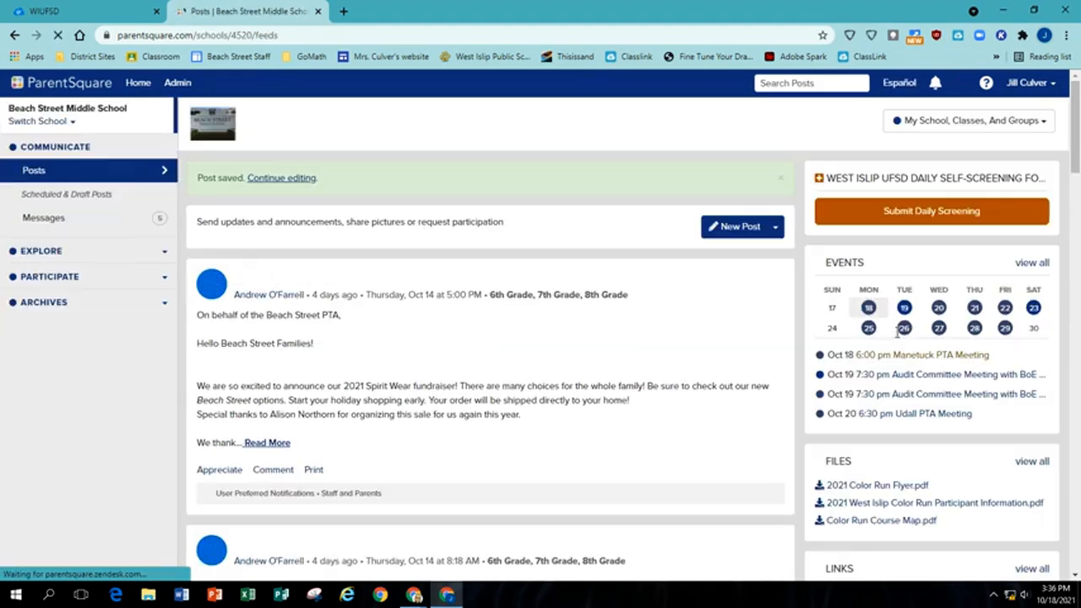
click(63, 197)
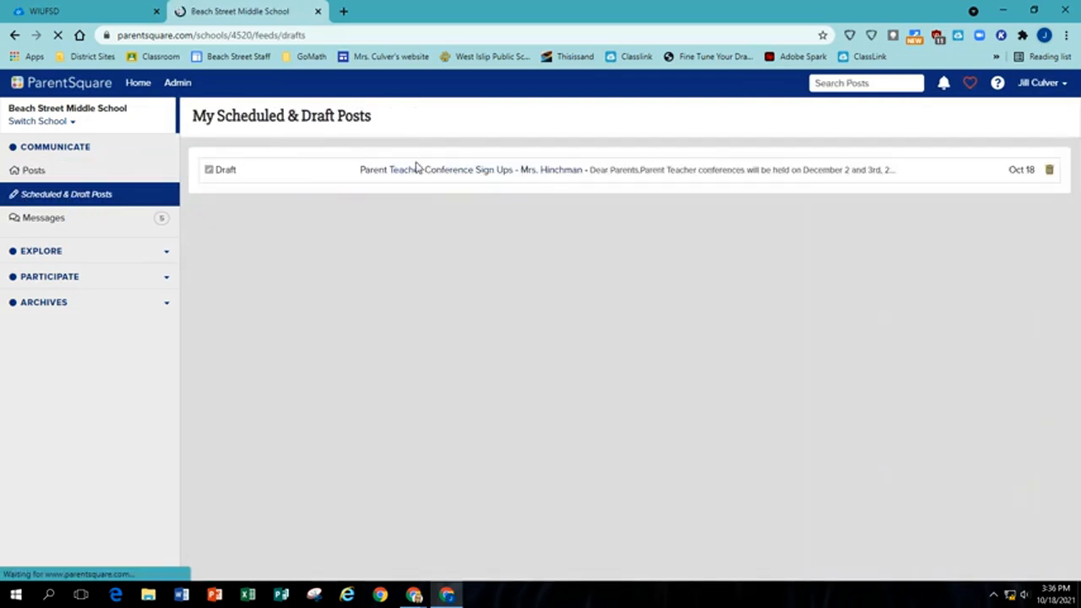
click(493, 177)
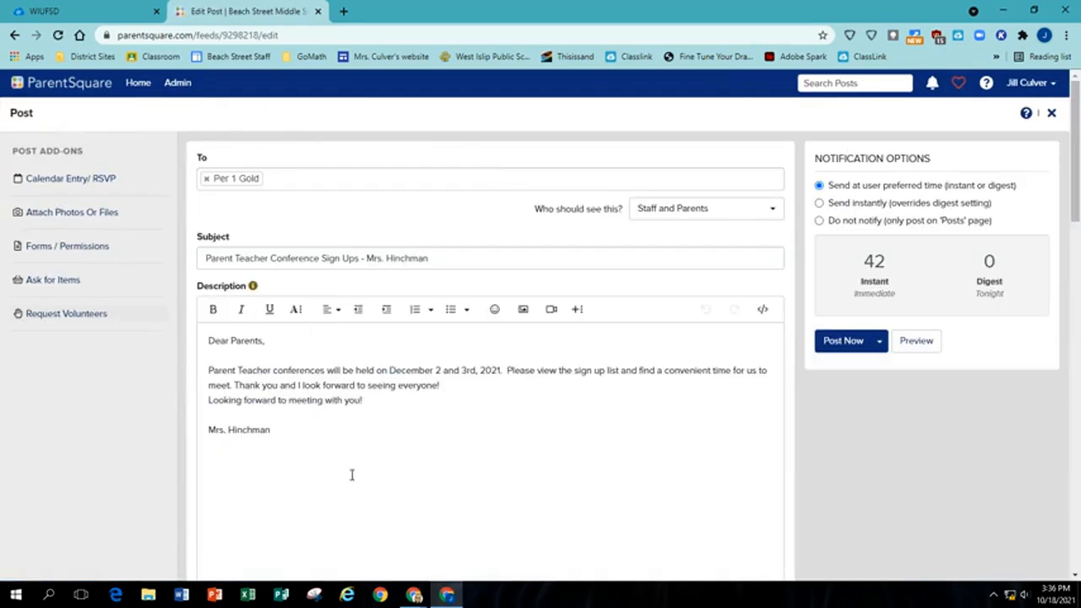
- Check the post's scheduling date and time options, and preview the post with its appointment slots
click(880, 342)
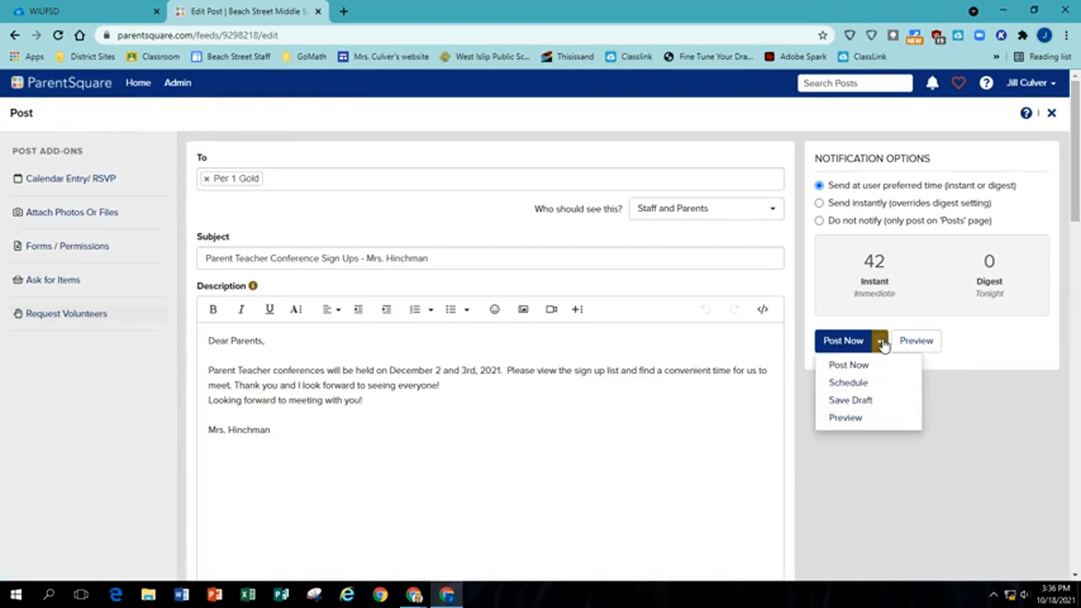
click(848, 382)
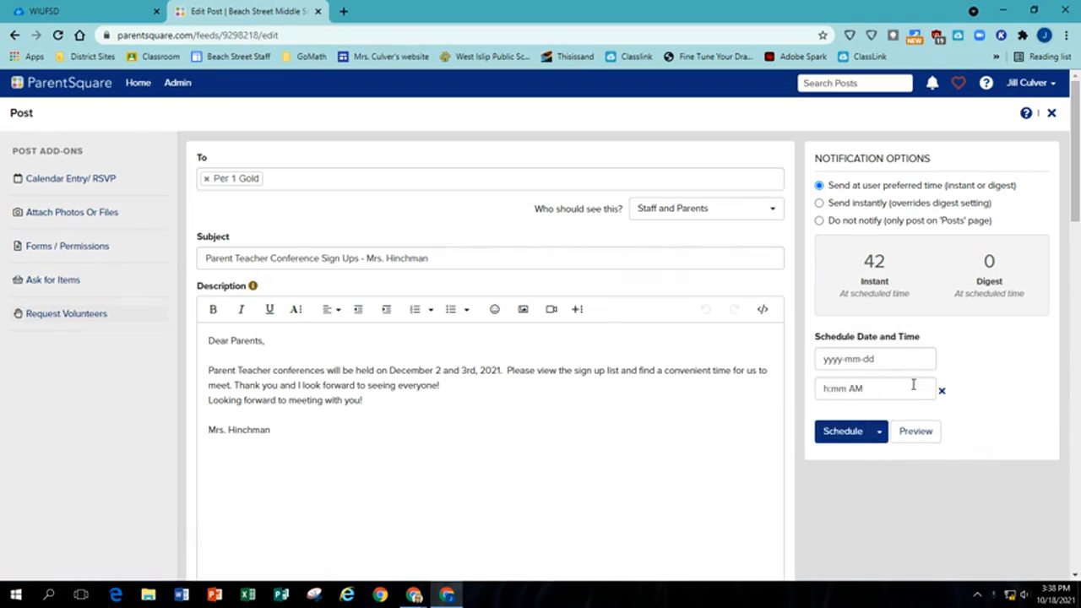
click(920, 435)
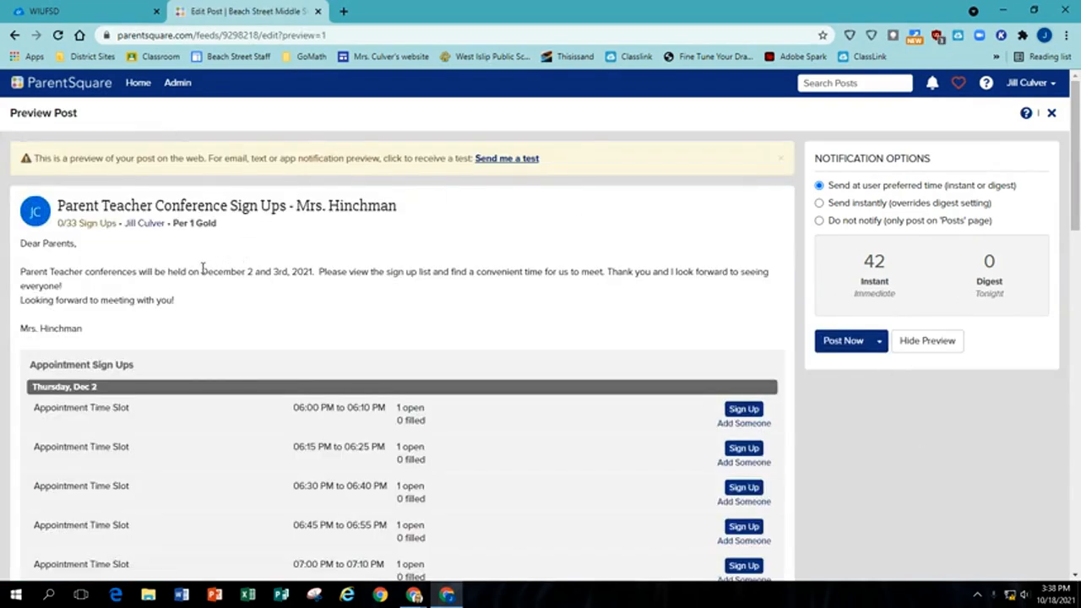
scroll(587, 294, down, 1)
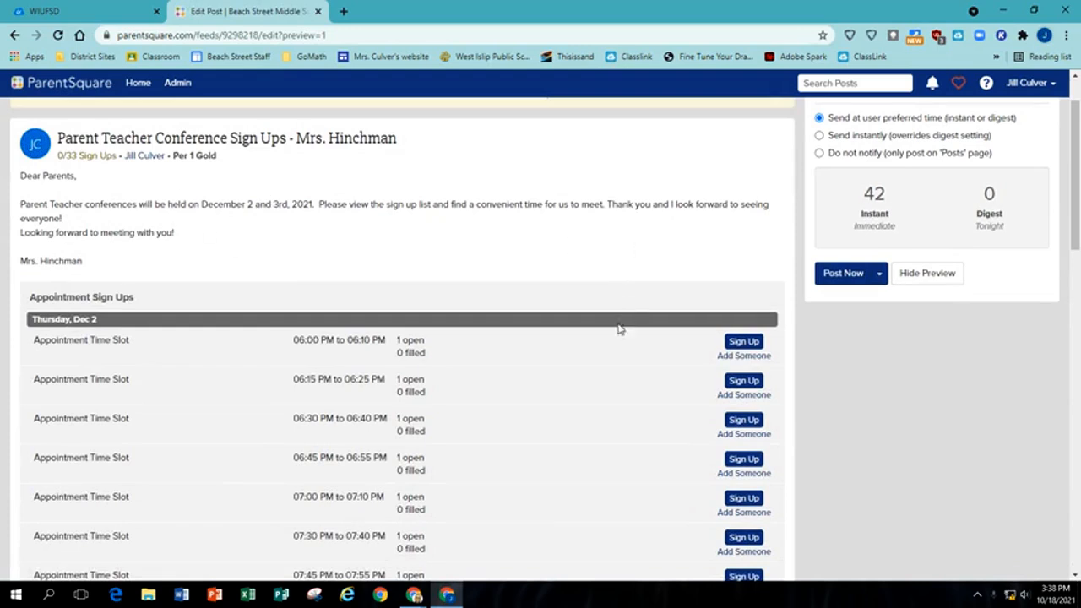
scroll(617, 330, down, 1)
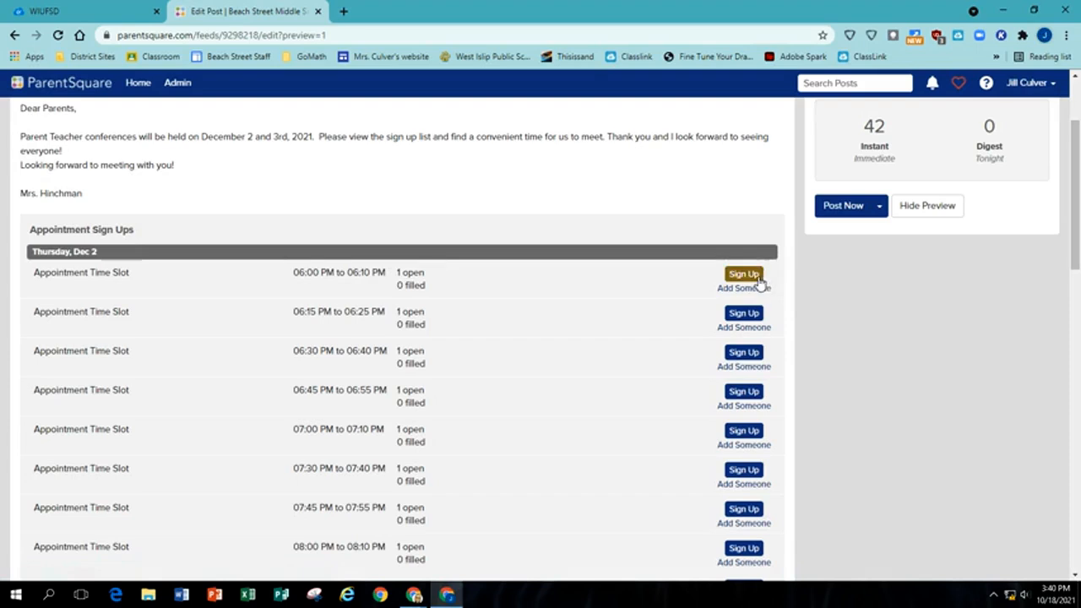
- Examine the sign-up form of the 06:30 PM to 06:40 PM slot, including its optional note, and close it without signing up
click(744, 354)
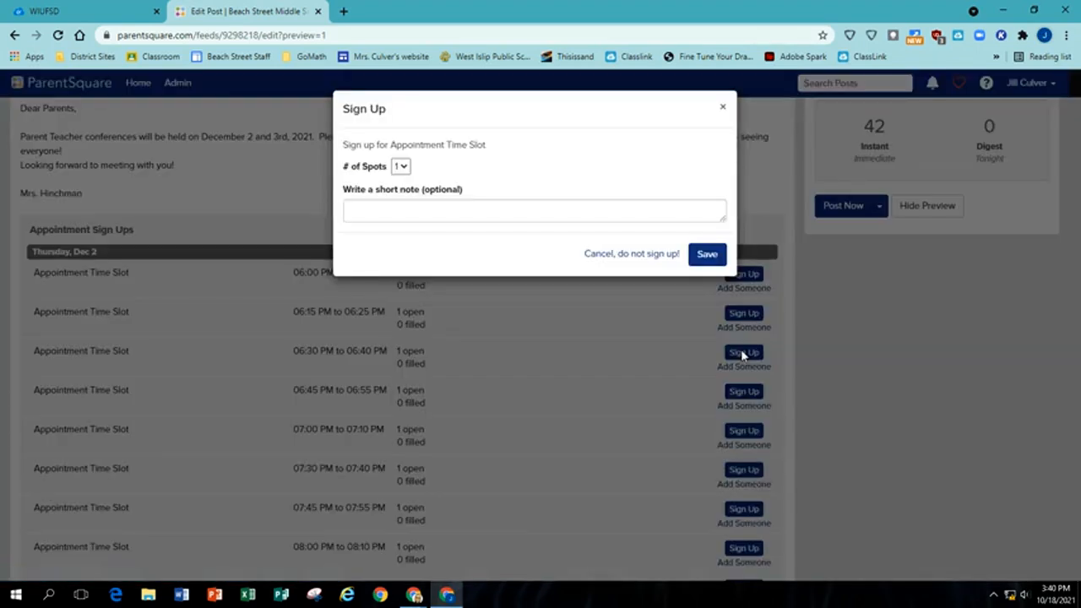
click(354, 212)
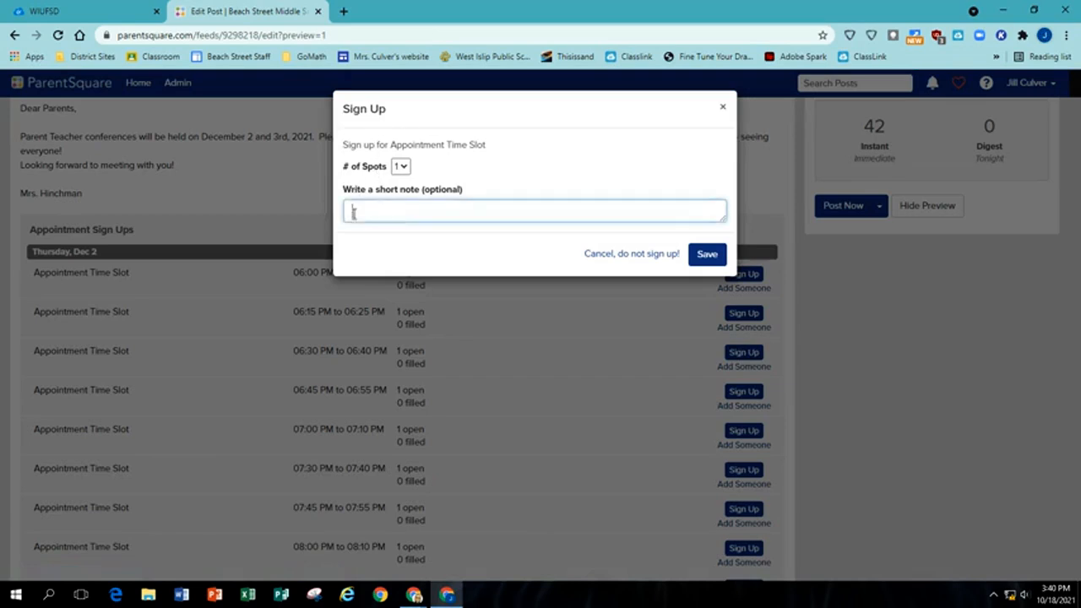
click(711, 257)
click(723, 108)
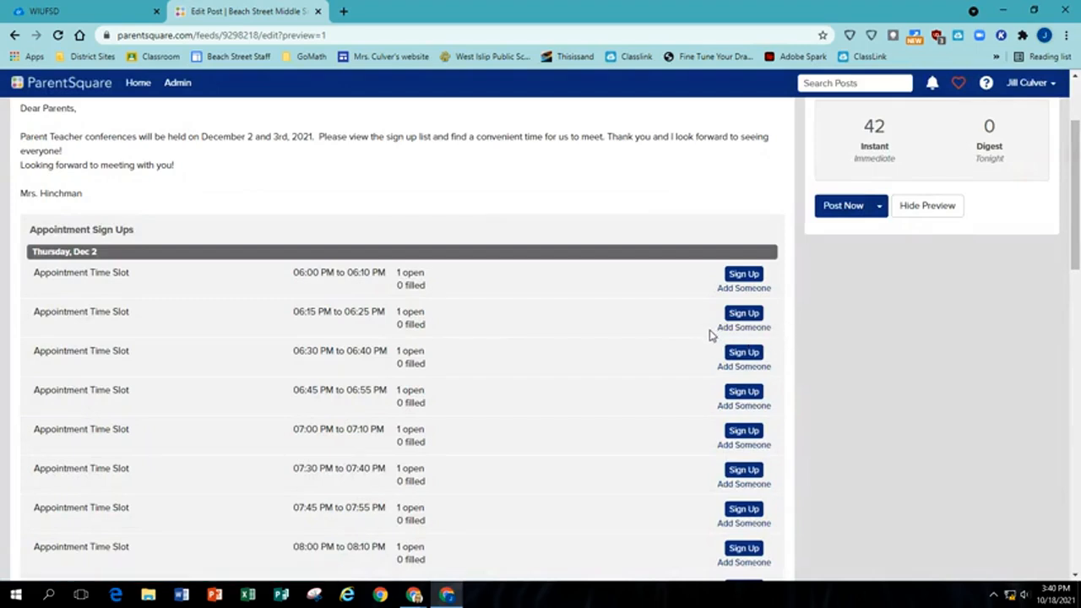
- Look through the parents who can be added to the 06:15 PM to 06:25 PM slot, and cancel without adding anyone
click(743, 332)
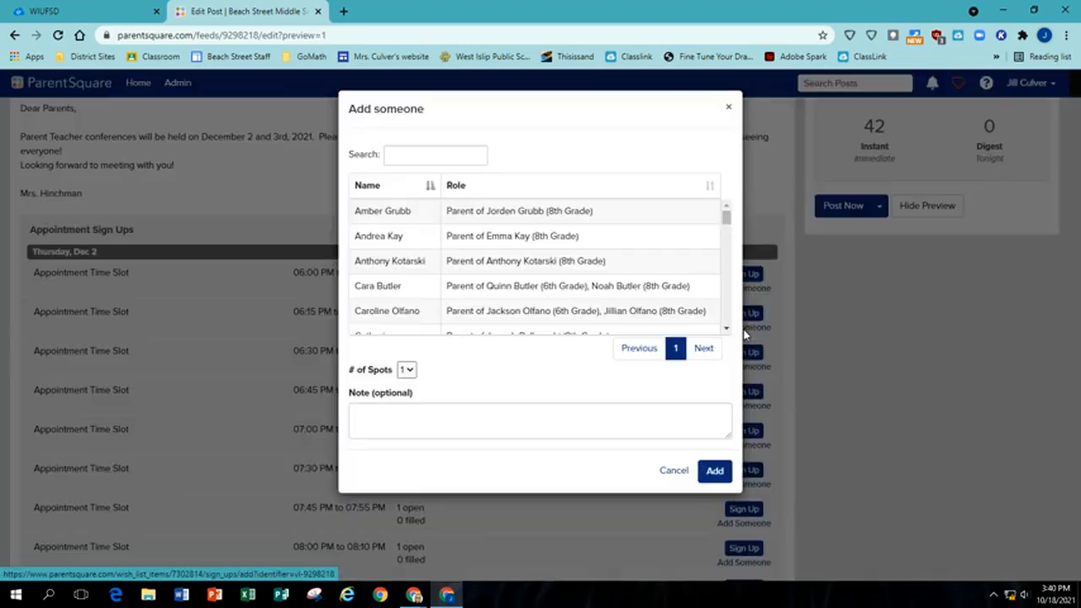
scroll(490, 245, down, 3)
scroll(473, 211, up, 5)
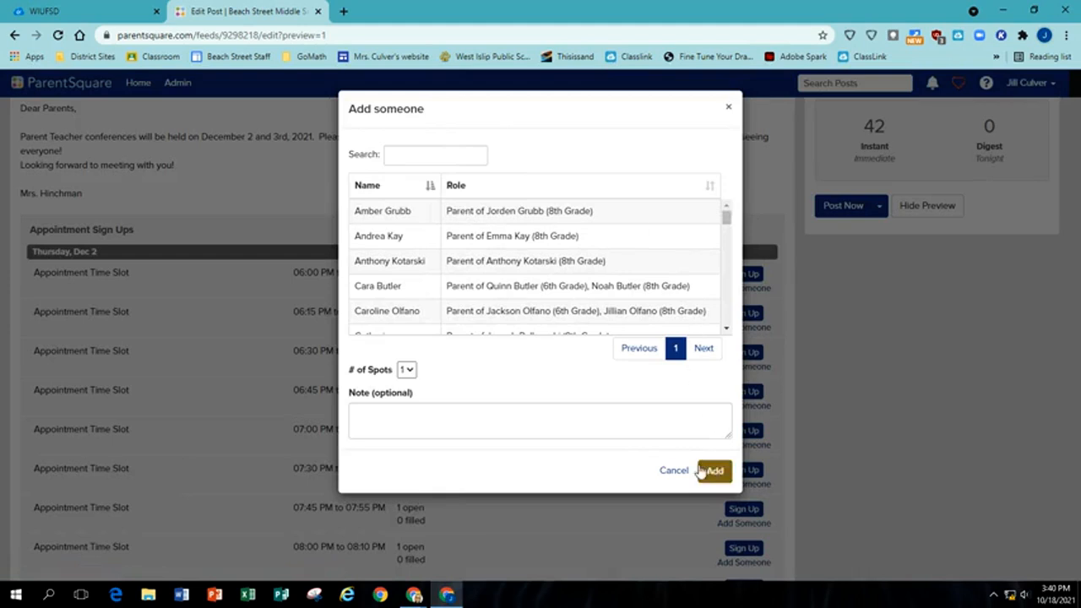
click(672, 472)
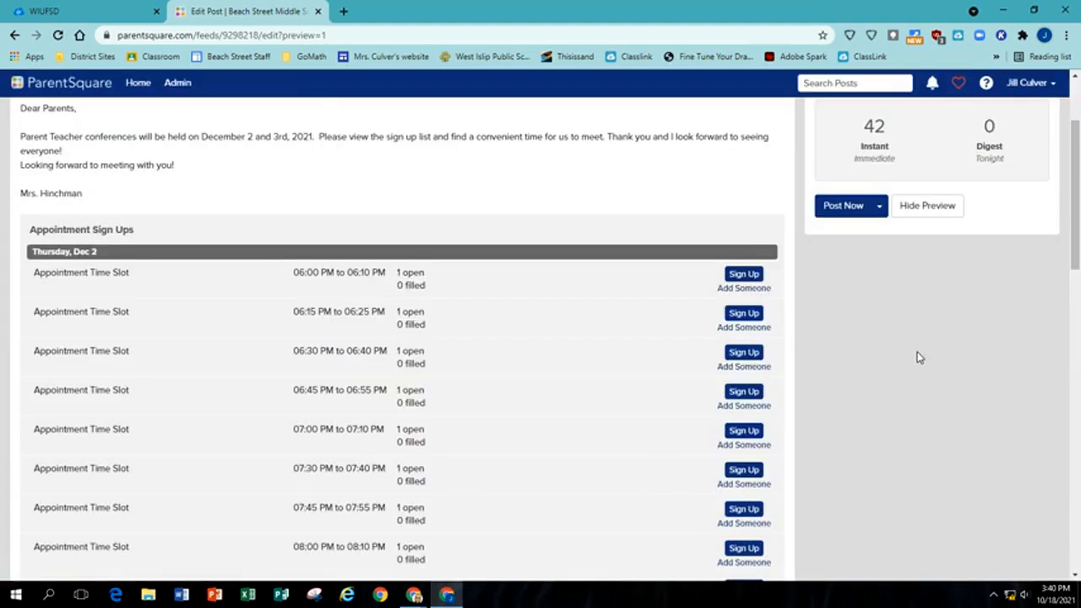
- Look over the previewed slots for both days, return to editing the post, and check its posting options
scroll(892, 453, down, 2)
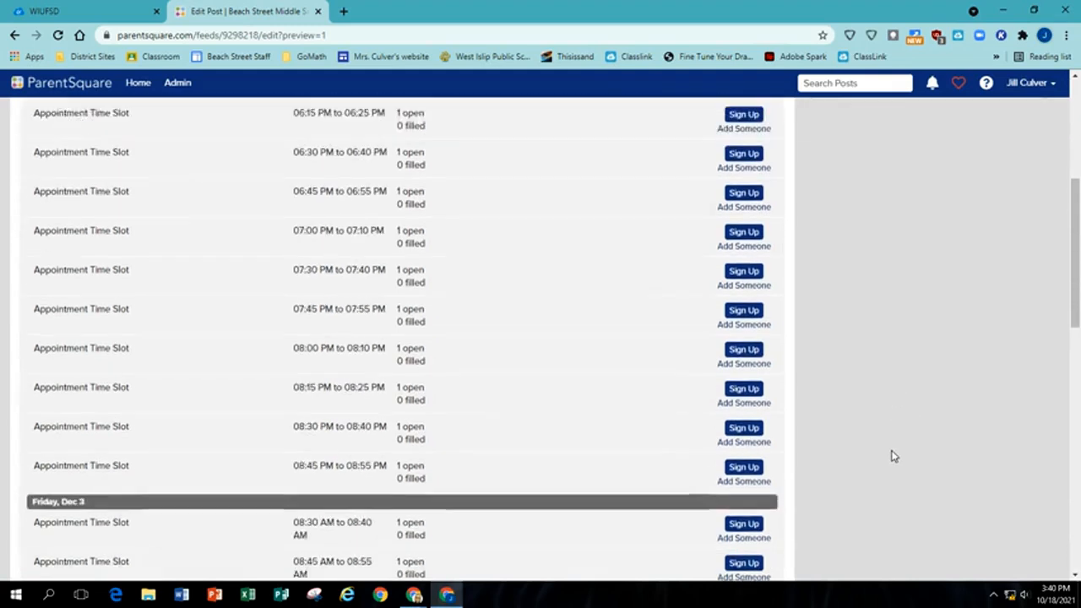
scroll(894, 456, up, 3)
click(940, 275)
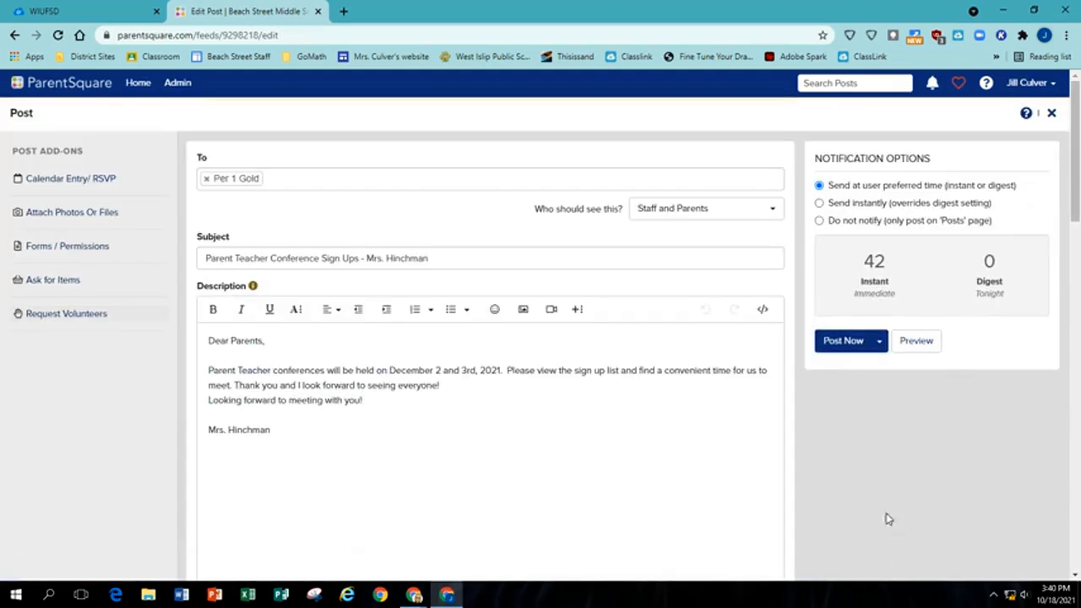
click(879, 342)
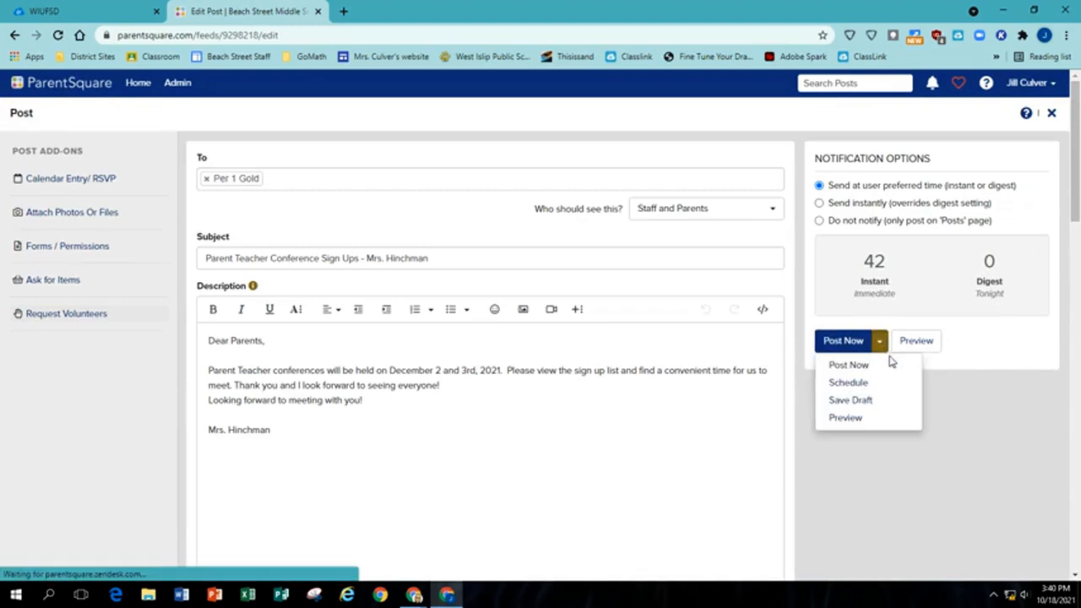
click(881, 347)
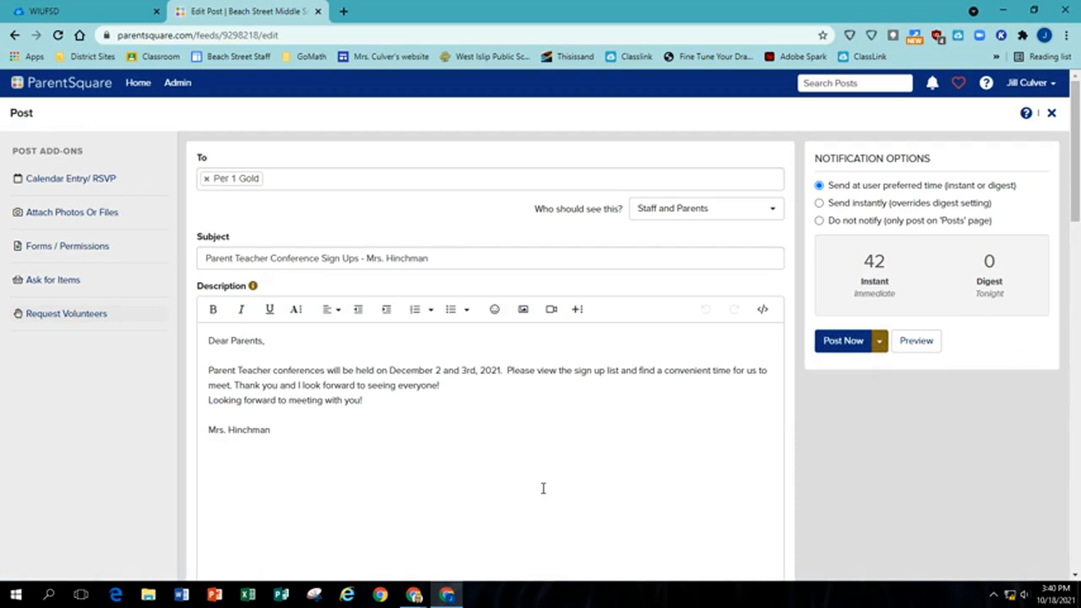